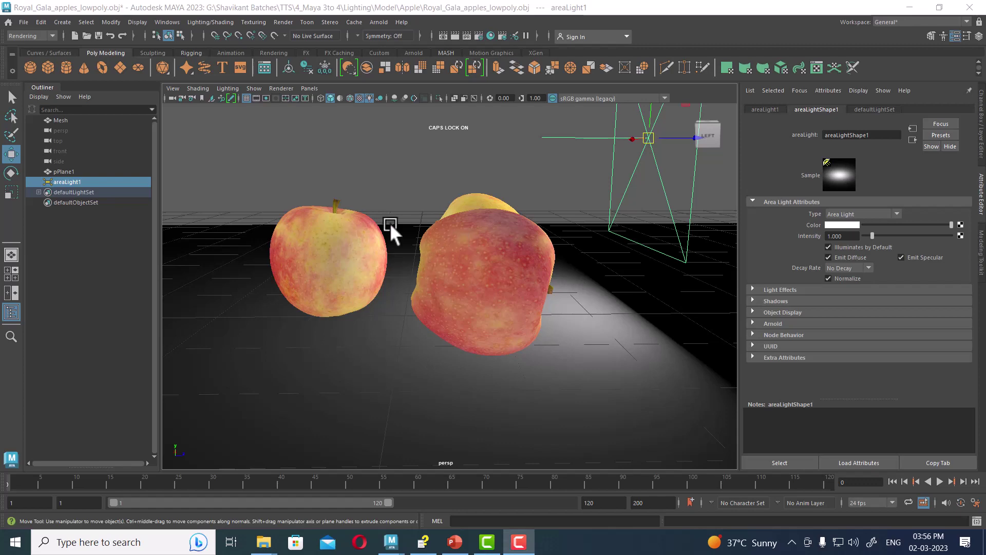
Step: Rotate areaLight1, then lower it and raise it up-left so it angles diagonally over the apples
{"action": "left_click", "coordinate": [273, 149]}
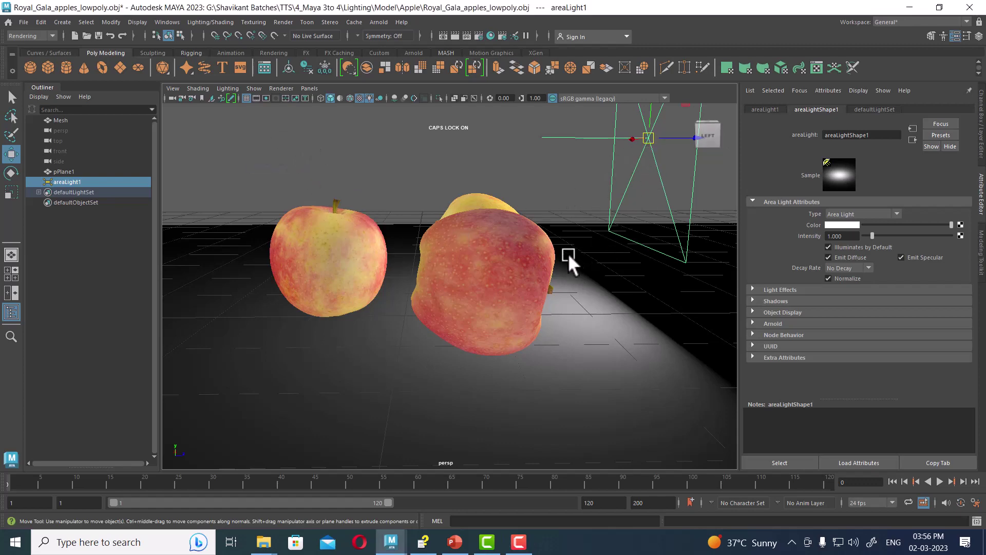
{"action": "mouse_move", "coordinate": [569, 252]}
{"action": "left_mouse_down", "text": "alt"}
{"action": "mouse_move", "coordinate": [560, 220]}
{"action": "mouse_move", "coordinate": [548, 251]}
{"action": "mouse_move", "coordinate": [563, 251]}
{"action": "left_mouse_up", "text": "alt"}
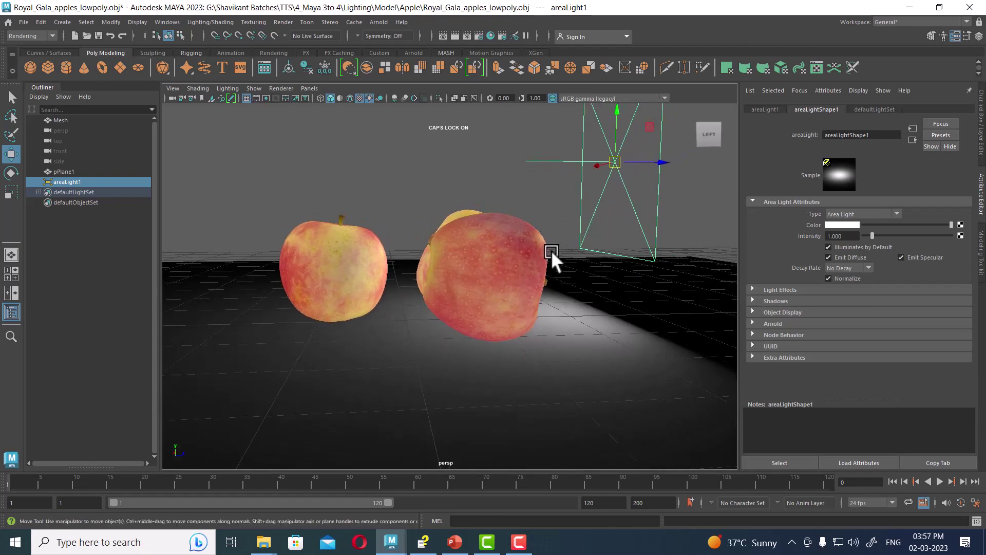
{"action": "mouse_move", "coordinate": [667, 209]}
{"action": "left_mouse_down", "text": "alt"}
{"action": "mouse_move", "coordinate": [634, 204]}
{"action": "mouse_move", "coordinate": [624, 250]}
{"action": "left_mouse_up", "text": "alt"}
{"action": "key", "text": "e"}
{"action": "left_click_drag", "start_coordinate": [626, 195], "coordinate": [548, 280]}
{"action": "key", "text": "w"}
{"action": "left_click_drag", "start_coordinate": [628, 146], "coordinate": [609, 235]}
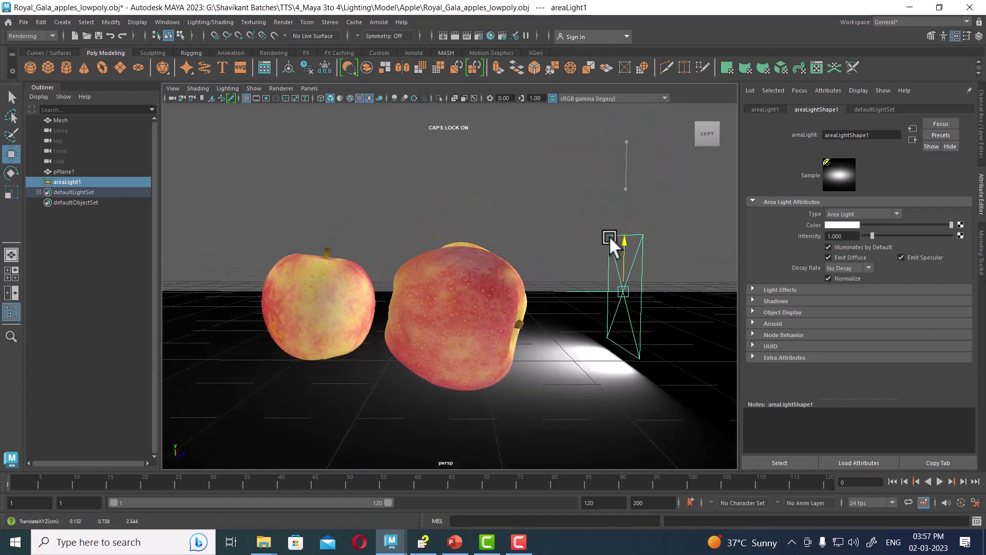
{"action": "mouse_move", "coordinate": [661, 281]}
{"action": "left_mouse_down"}
{"action": "mouse_move", "coordinate": [600, 279]}
{"action": "mouse_move", "coordinate": [550, 164]}
{"action": "mouse_move", "coordinate": [504, 204]}
{"action": "mouse_move", "coordinate": [603, 298]}
{"action": "mouse_move", "coordinate": [350, 116]}
{"action": "left_mouse_up"}
Step: Fine-tune areaLight1's tilt and view the scene through the area light with Look Through Selected
{"action": "key", "text": "e"}
{"action": "key", "text": "w"}
{"action": "left_click", "coordinate": [310, 88]}
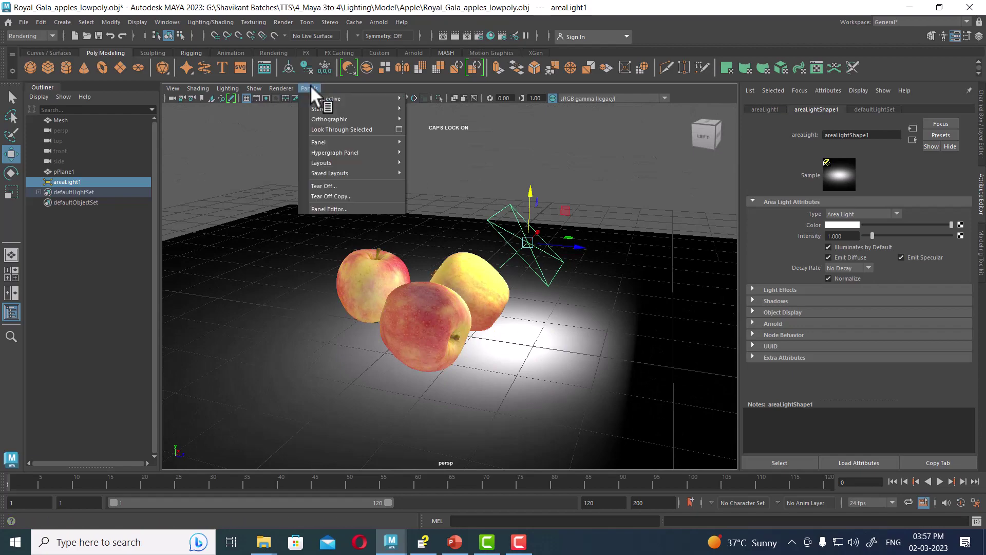
{"action": "left_click", "coordinate": [330, 129]}
{"action": "mouse_move", "coordinate": [517, 264]}
{"action": "right_mouse_down", "text": "alt"}
{"action": "mouse_move", "coordinate": [457, 303]}
{"action": "mouse_move", "coordinate": [559, 360]}
{"action": "mouse_move", "coordinate": [493, 367]}
{"action": "mouse_move", "coordinate": [540, 341]}
{"action": "right_mouse_up", "text": "alt"}
Step: Return to the perspective view and move in toward the apples and light
{"action": "key", "text": "space"}
{"action": "left_click_drag", "start_coordinate": [544, 231], "coordinate": [513, 248]}
{"action": "mouse_move", "coordinate": [513, 248]}
{"action": "right_mouse_down", "text": "alt"}
{"action": "mouse_move", "coordinate": [565, 316]}
{"action": "mouse_move", "coordinate": [560, 328]}
{"action": "right_mouse_up", "text": "alt"}
{"action": "left_click", "coordinate": [63, 22]}
{"action": "mouse_move", "coordinate": [78, 81]}
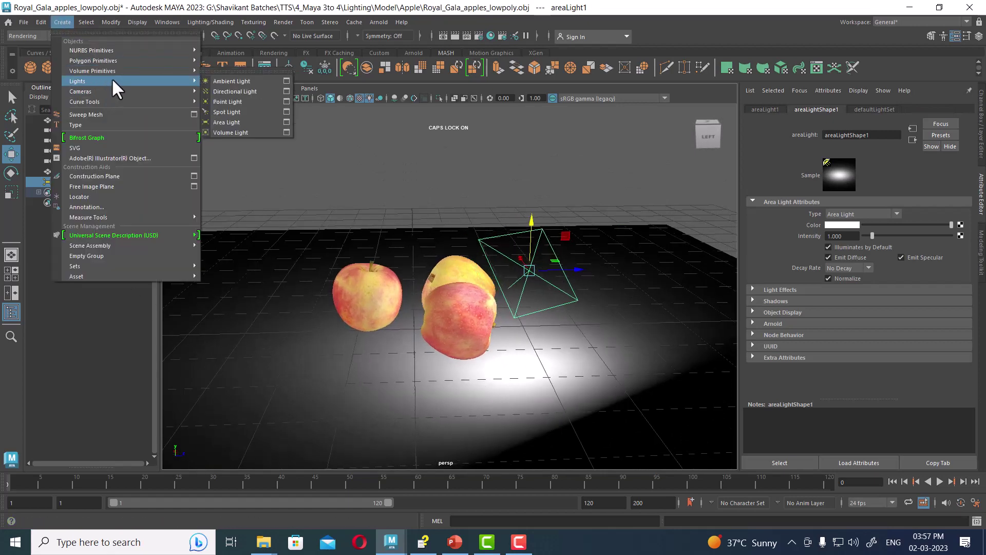
Step: Create camera1, look through it, and aim it at the apples and ground
{"action": "left_click", "coordinate": [217, 91]}
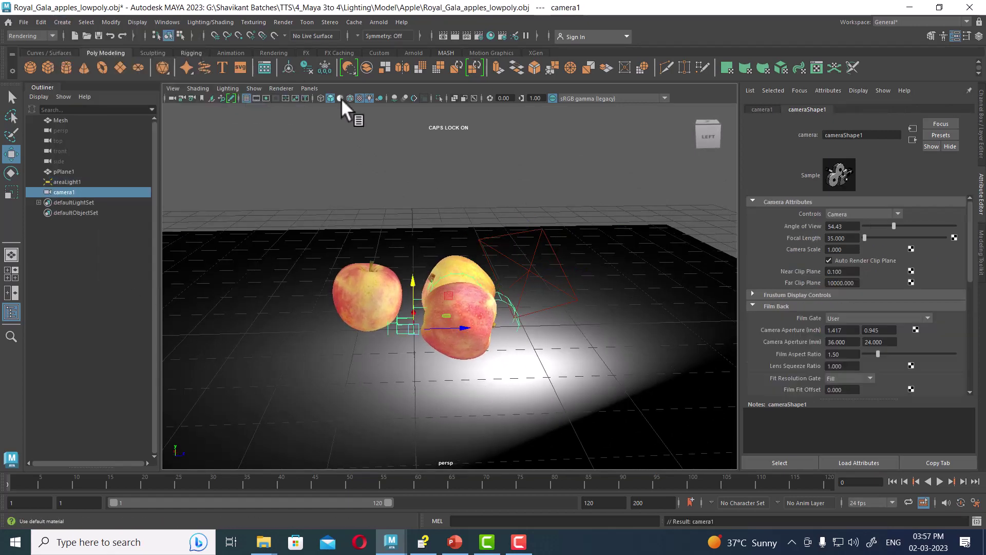
{"action": "left_click", "coordinate": [311, 89]}
{"action": "left_click", "coordinate": [330, 130]}
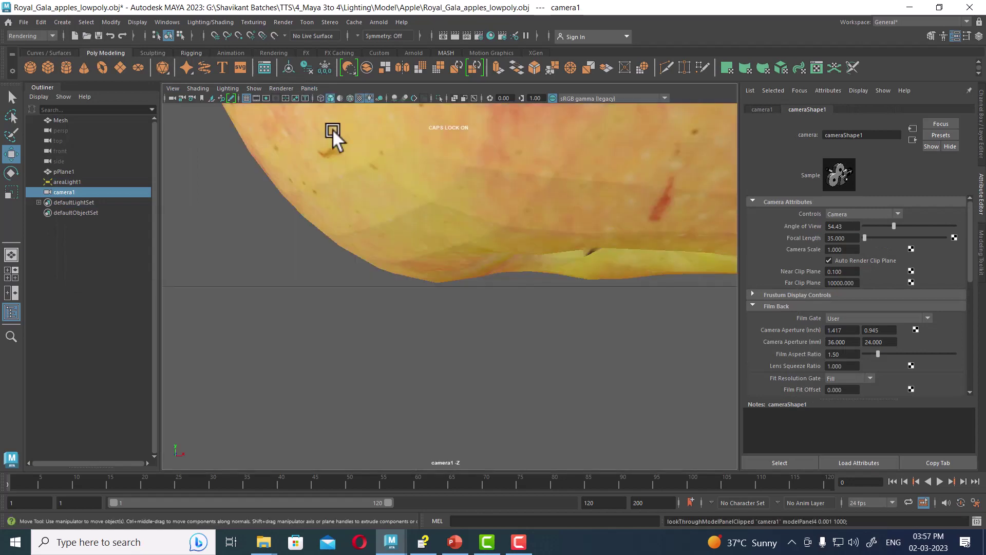
{"action": "mouse_move", "coordinate": [395, 176]}
{"action": "left_mouse_down", "text": "alt"}
{"action": "mouse_move", "coordinate": [454, 270]}
{"action": "mouse_move", "coordinate": [467, 331]}
{"action": "mouse_move", "coordinate": [479, 314]}
{"action": "mouse_move", "coordinate": [535, 340]}
{"action": "left_mouse_up", "text": "alt"}
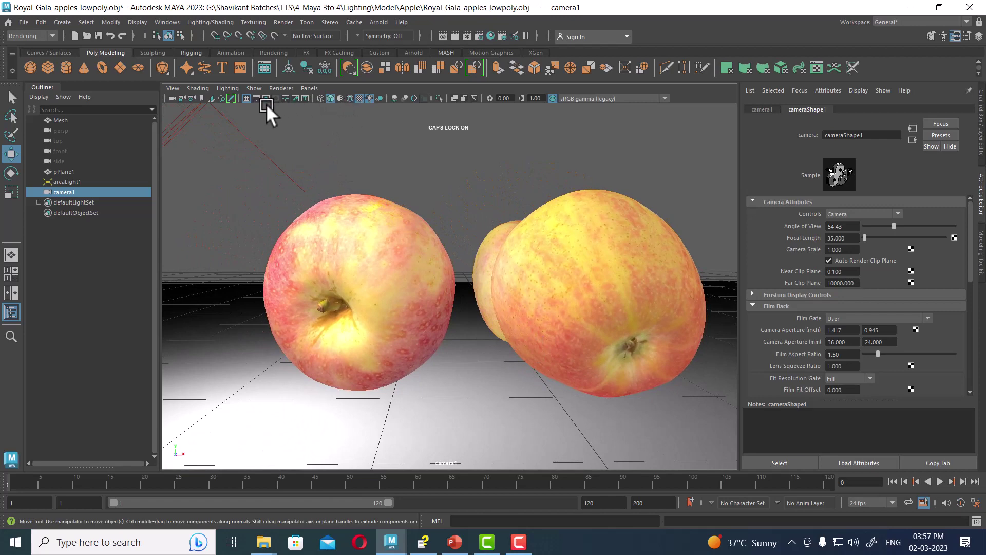
Step: Hide the grid, show the field chart and 960 x 540 resolution gate, and frame all three apples
{"action": "left_click", "coordinate": [245, 99]}
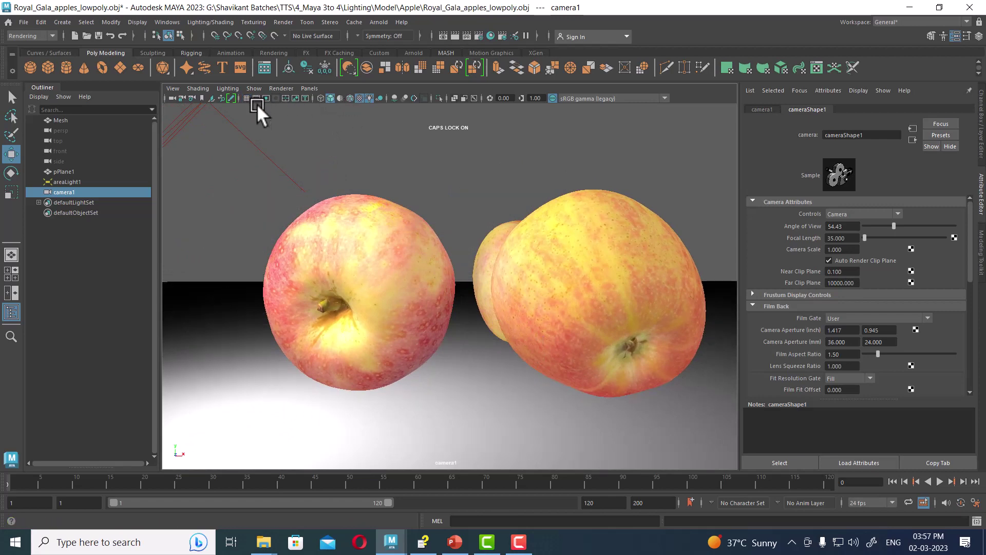
{"action": "left_click", "coordinate": [285, 98]}
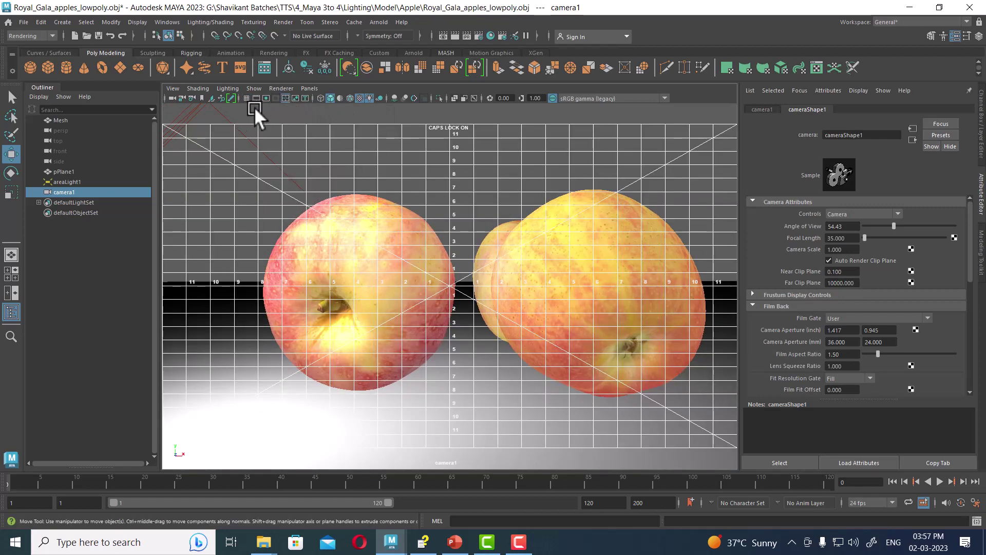
{"action": "left_click", "coordinate": [266, 99]}
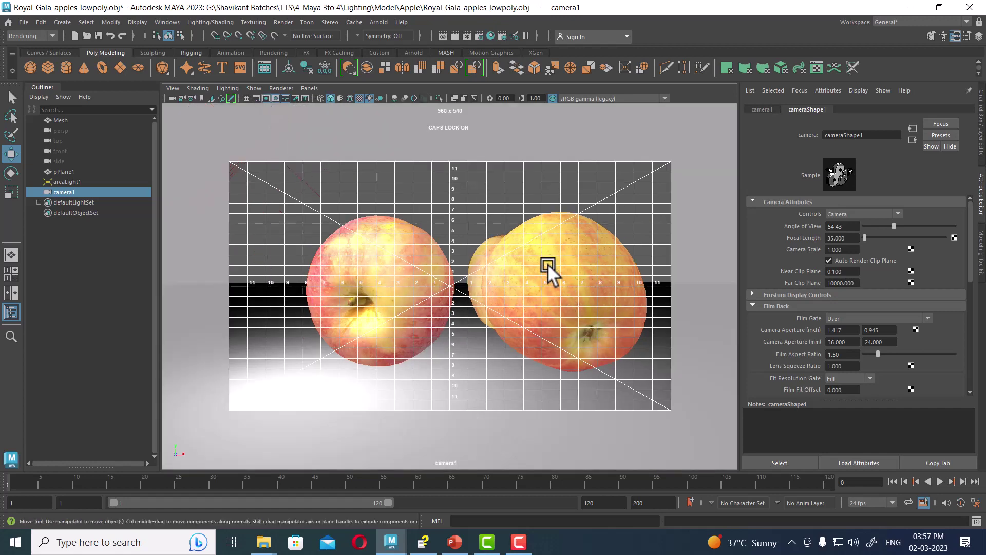
{"action": "scroll", "coordinate": [548, 264], "scroll_direction": "up", "scroll_amount": 2}
{"action": "scroll", "coordinate": [554, 272], "scroll_direction": "up", "scroll_amount": 1}
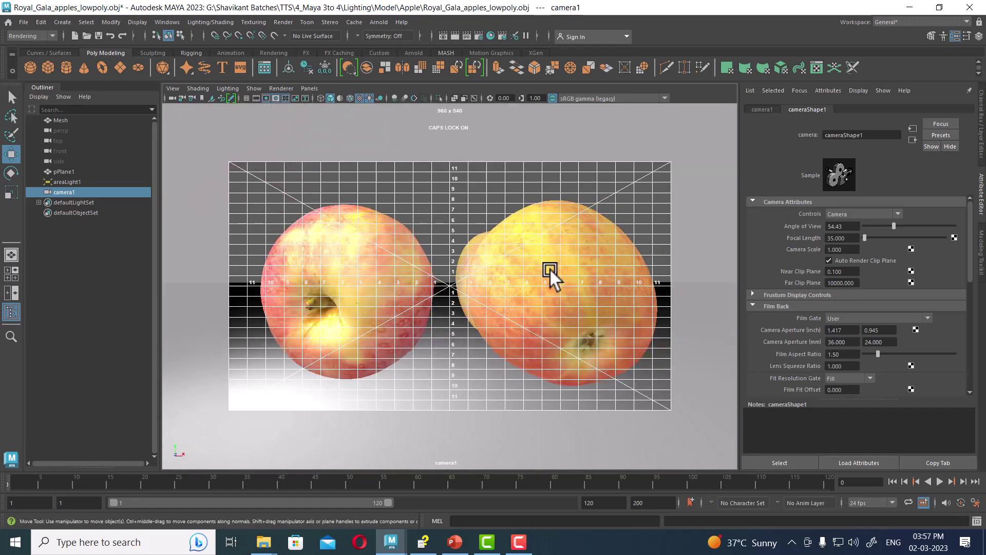
{"action": "left_click_drag", "start_coordinate": [547, 280], "coordinate": [529, 291], "text": "alt"}
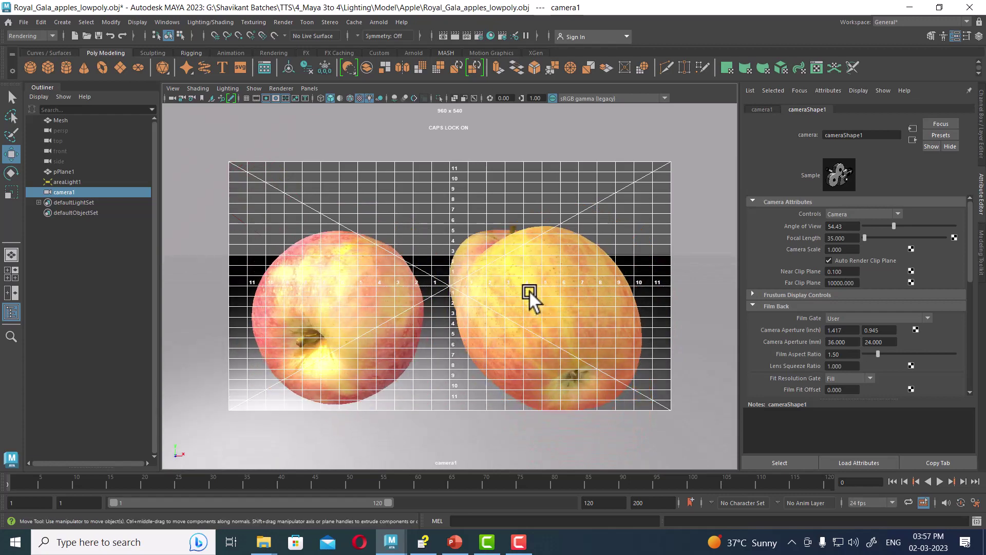
{"action": "middle_click_drag", "start_coordinate": [529, 291], "coordinate": [520, 284], "text": "alt"}
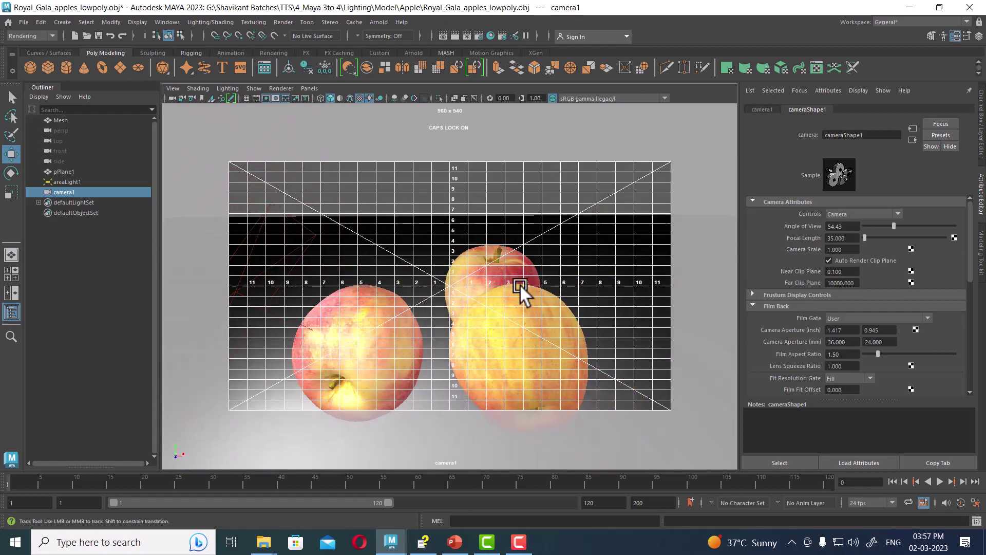
{"action": "mouse_move", "coordinate": [520, 285]}
{"action": "left_mouse_down", "text": "alt"}
{"action": "mouse_move", "coordinate": [520, 265]}
{"action": "mouse_move", "coordinate": [531, 273]}
{"action": "mouse_move", "coordinate": [503, 266]}
{"action": "mouse_move", "coordinate": [515, 276]}
{"action": "mouse_move", "coordinate": [505, 278]}
{"action": "left_mouse_up", "text": "alt"}
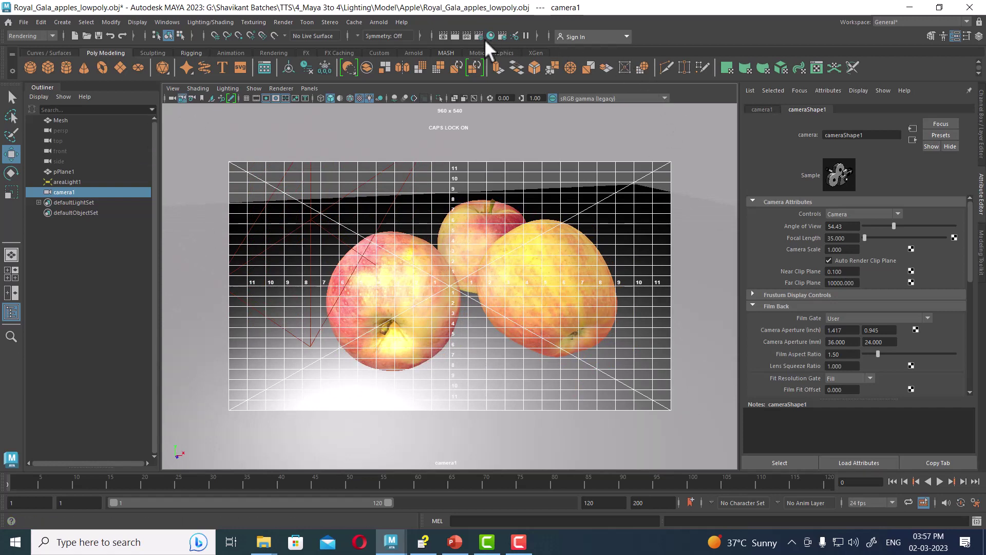
Step: Test-render the camera1 view, toggle colour management, then close the render and deselect
{"action": "left_click", "coordinate": [455, 35]}
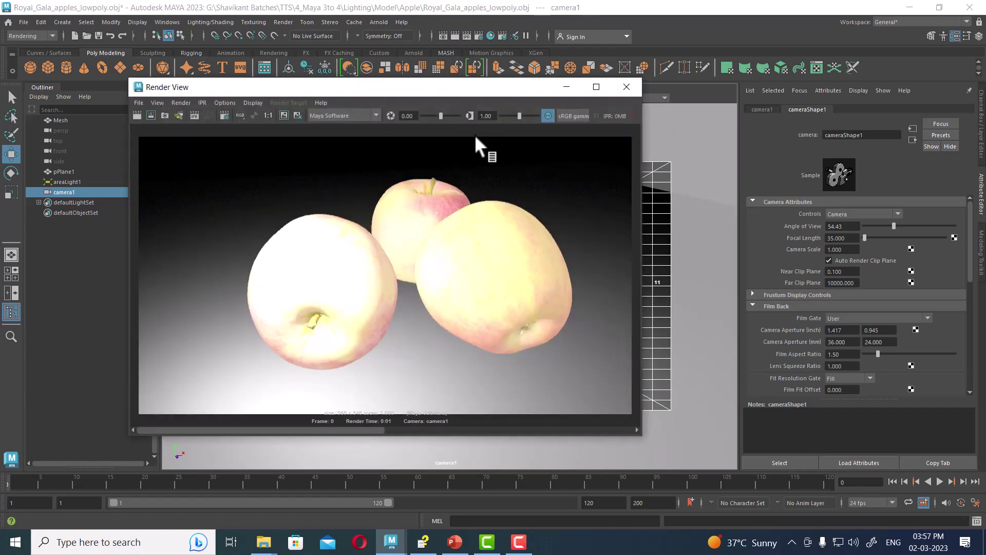
{"action": "left_click", "coordinate": [546, 114]}
{"action": "left_click", "coordinate": [626, 86]}
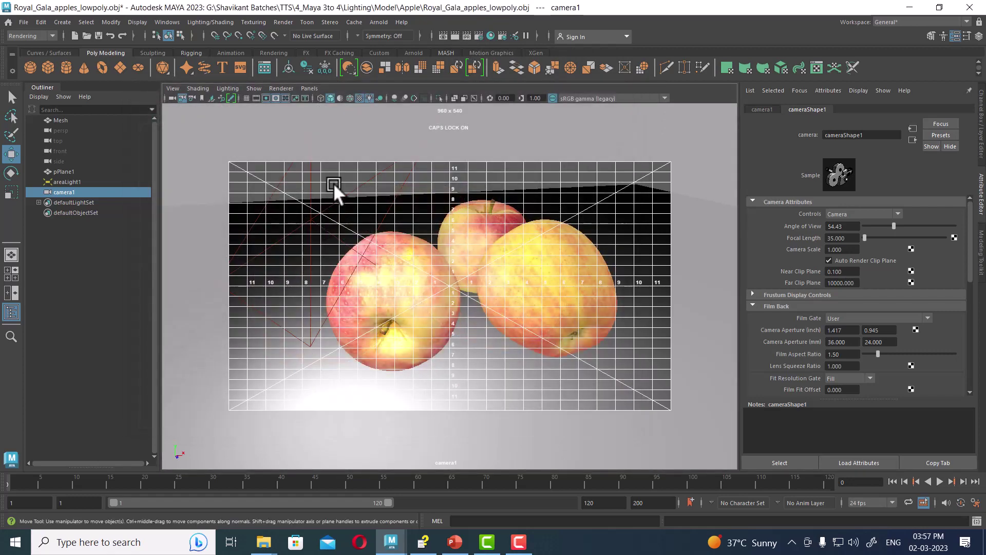
{"action": "left_click", "coordinate": [306, 190]}
Step: Set areaLight1's intensity to .1 and decay rate to Linear, then render camera1 again
{"action": "left_click", "coordinate": [353, 193]}
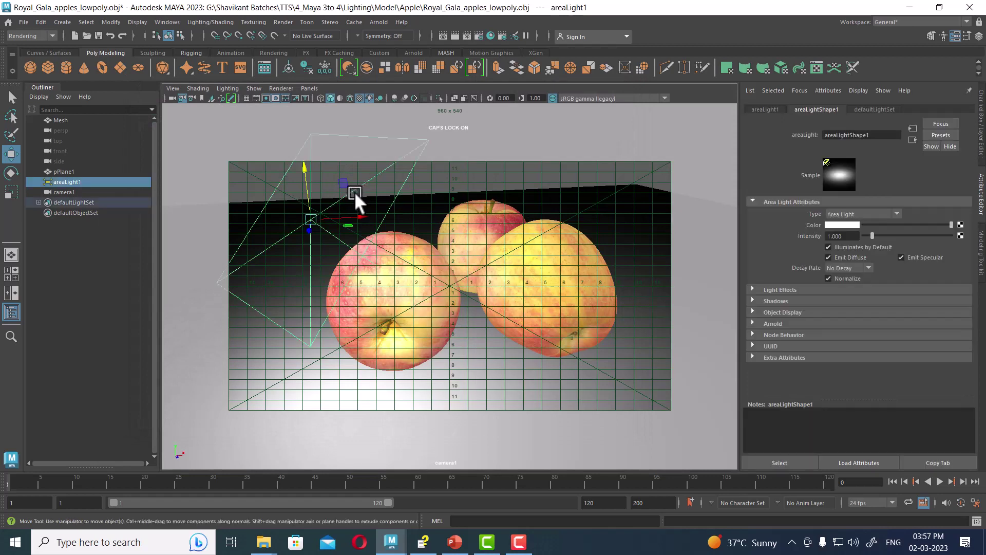
{"action": "left_click", "coordinate": [840, 236]}
{"action": "type", "text": "."}
{"action": "type", "text": "1"}
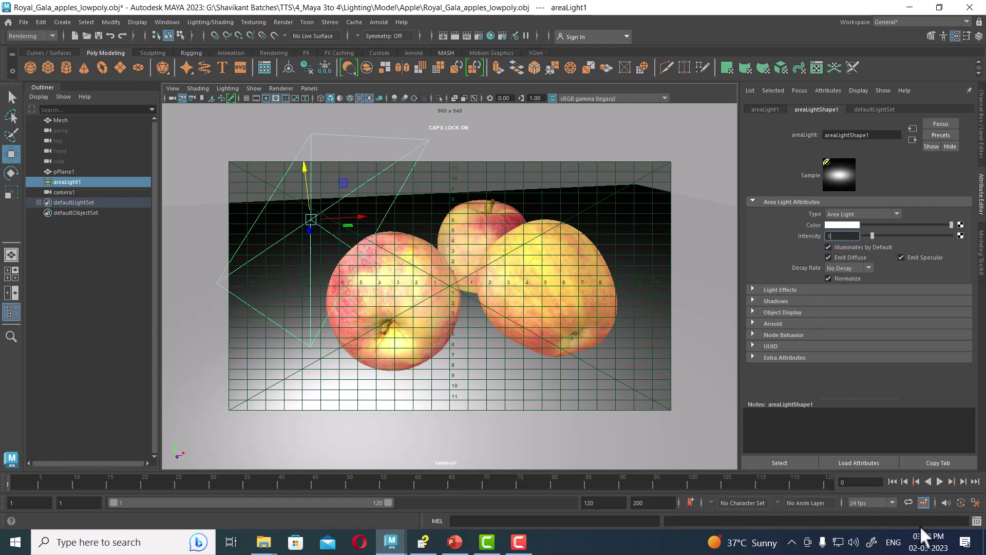
{"action": "key", "text": "Return"}
{"action": "left_click", "coordinate": [861, 268]}
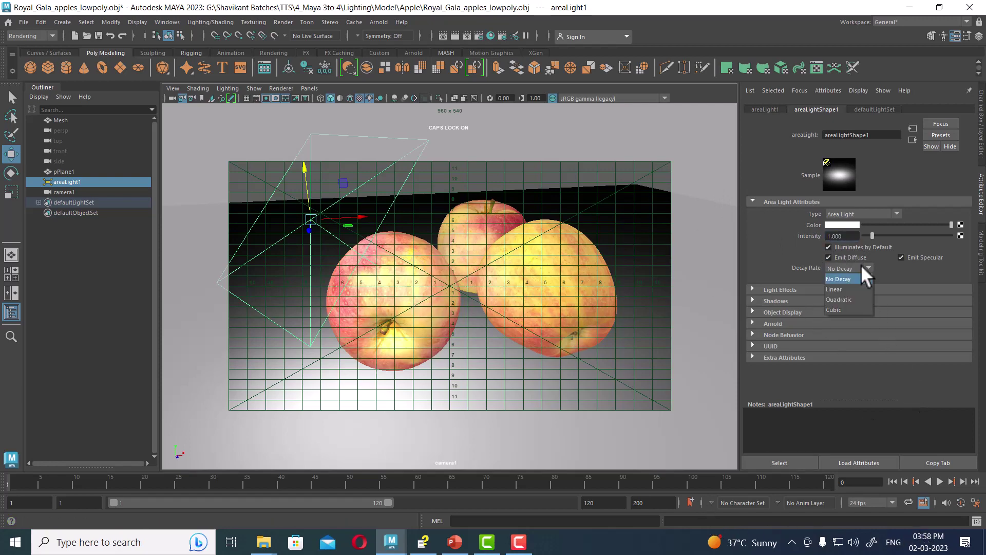
{"action": "left_click", "coordinate": [859, 284]}
{"action": "left_click", "coordinate": [454, 34]}
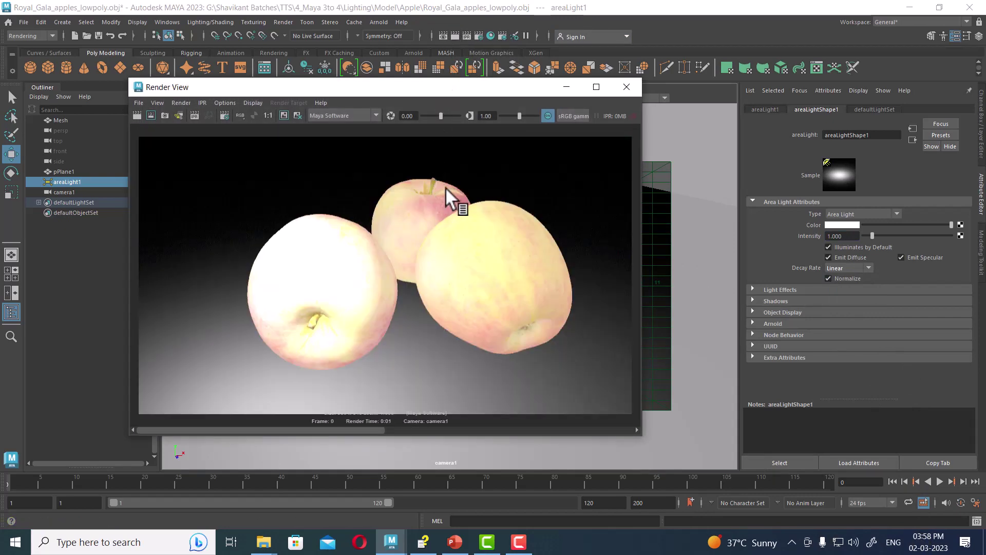
Step: Close the render, open the apple's Phong material attributes, select pPlane1, and show four views
{"action": "left_click", "coordinate": [626, 86]}
{"action": "left_click", "coordinate": [425, 290]}
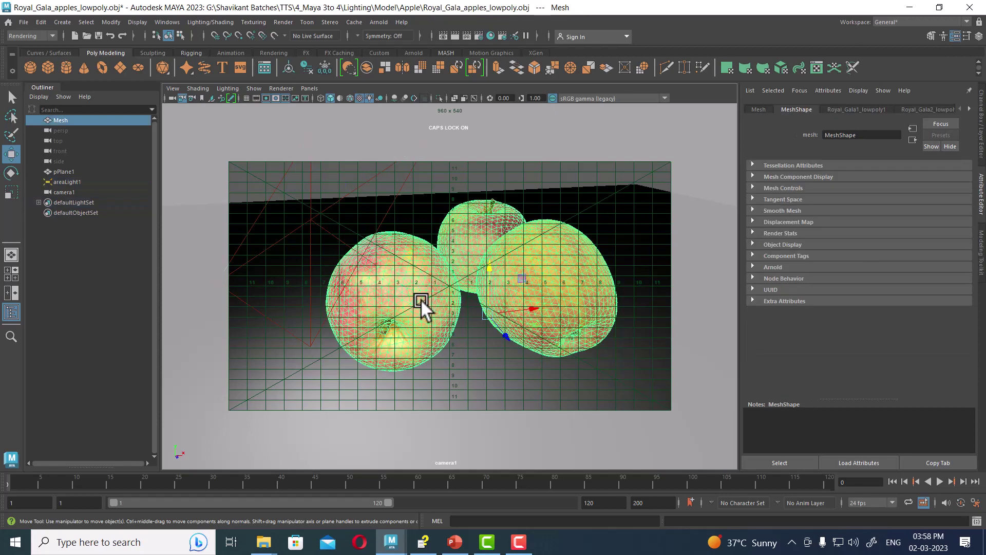
{"action": "right_click_drag", "start_coordinate": [425, 288], "coordinate": [430, 484]}
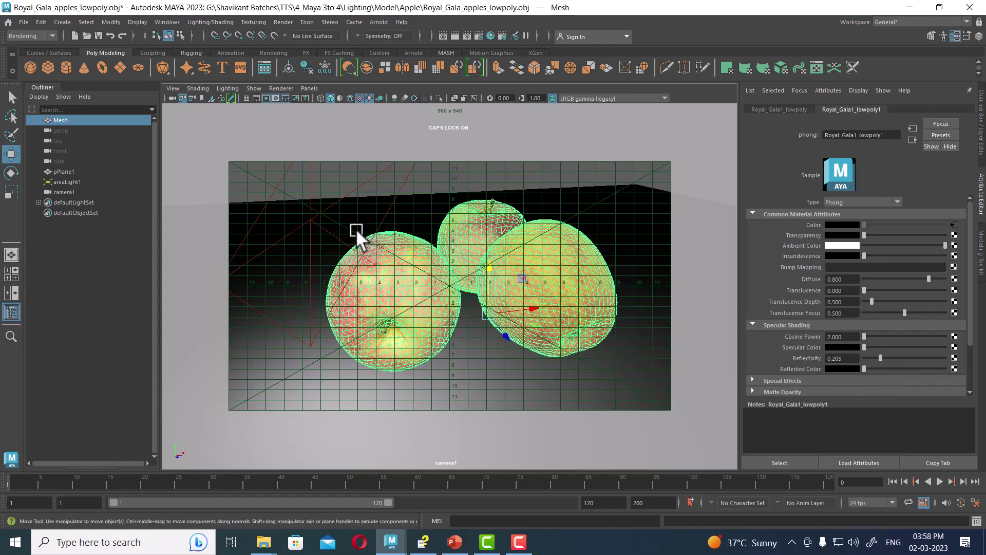
{"action": "left_click", "coordinate": [328, 208]}
{"action": "key", "text": "space"}
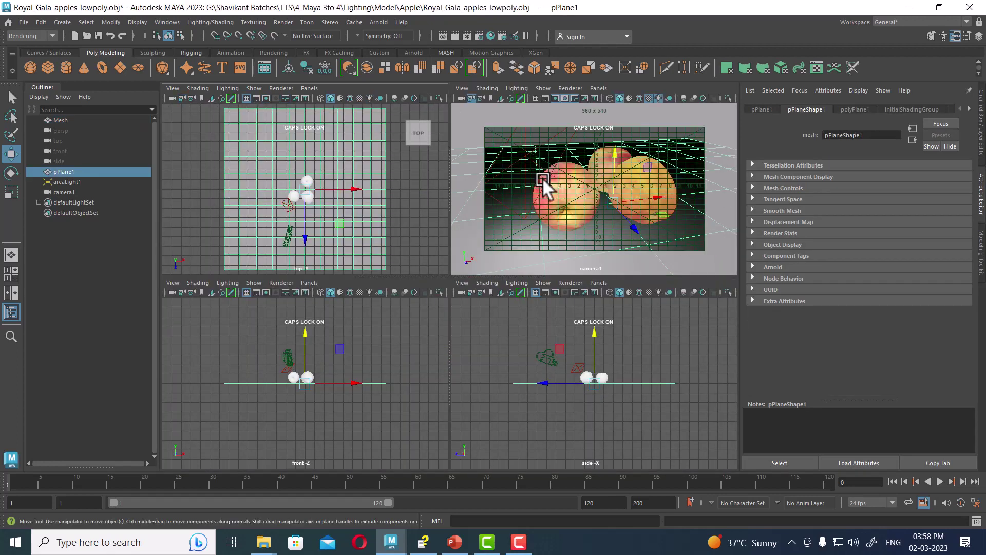
Step: Lay out two panes side by side, with camera1 on the left and perspective on the right
{"action": "key", "text": "space"}
{"action": "left_click", "coordinate": [309, 88]}
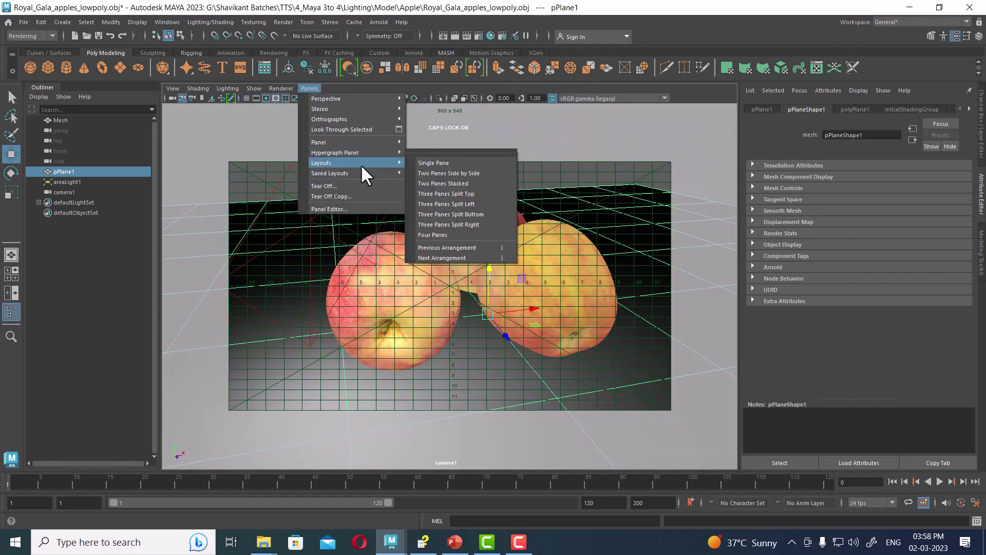
{"action": "mouse_move", "coordinate": [321, 162]}
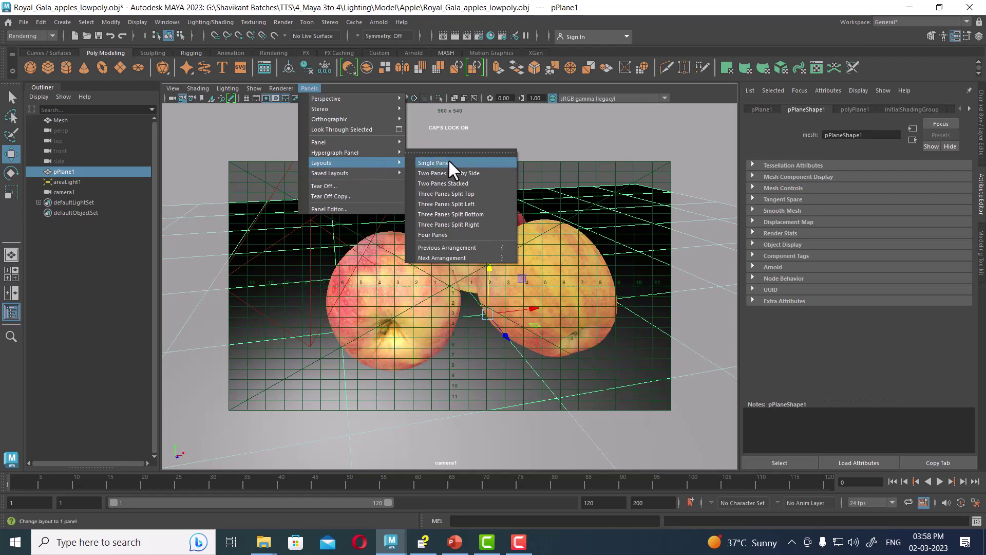
{"action": "left_click", "coordinate": [462, 173]}
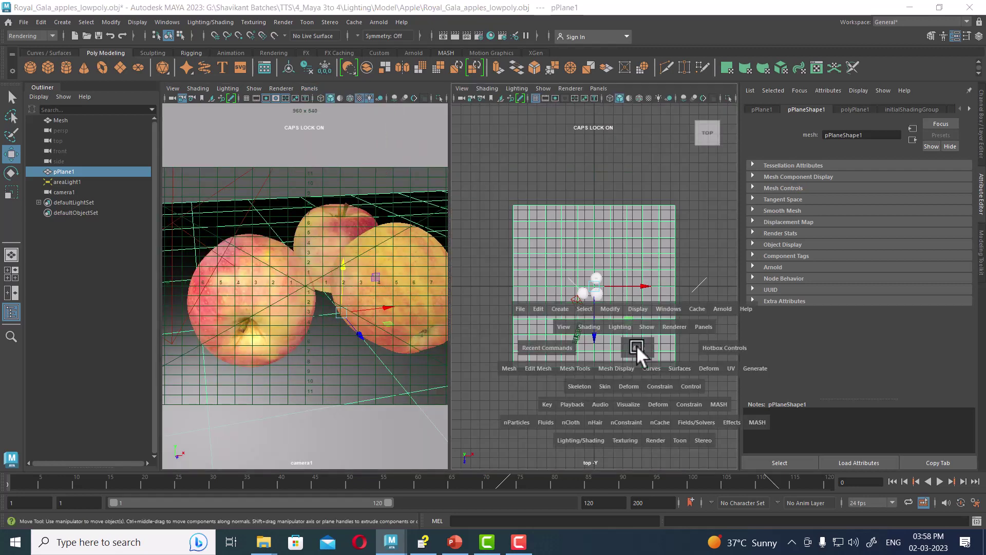
{"action": "left_click_drag", "start_coordinate": [637, 345], "coordinate": [652, 281]}
Step: Select areaLight1, look through it, and aim it at the apples
{"action": "left_click", "coordinate": [586, 236]}
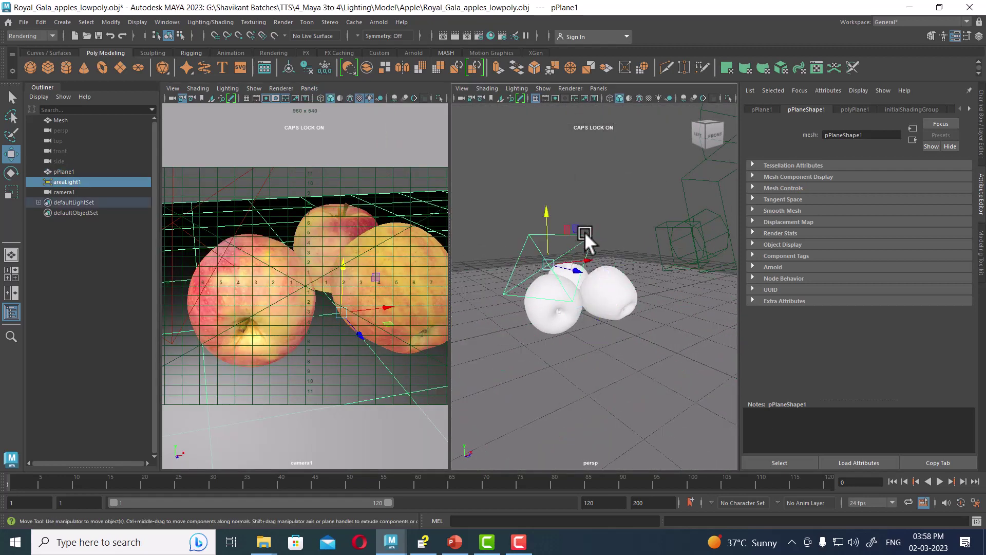
{"action": "left_click", "coordinate": [599, 88]}
{"action": "left_click", "coordinate": [616, 130]}
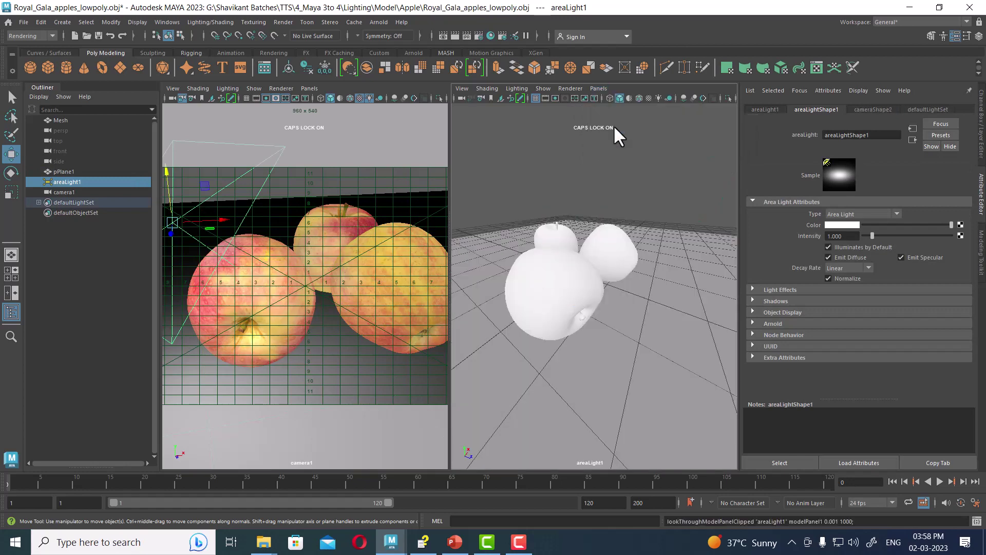
{"action": "right_click_drag", "start_coordinate": [613, 125], "coordinate": [632, 278], "text": "alt"}
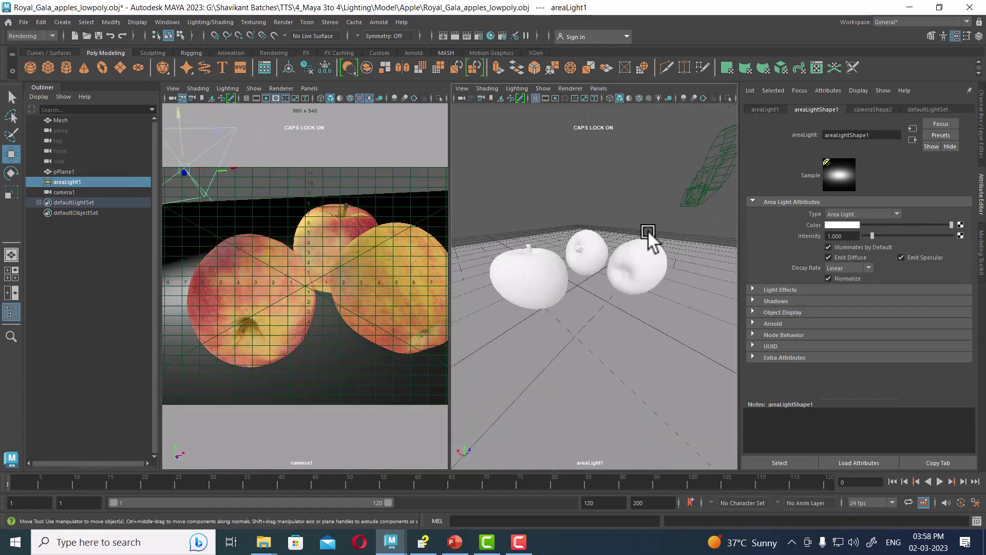
Step: Switch the right pane back to perspective, clear the selection, and render camera1
{"action": "key", "text": "space"}
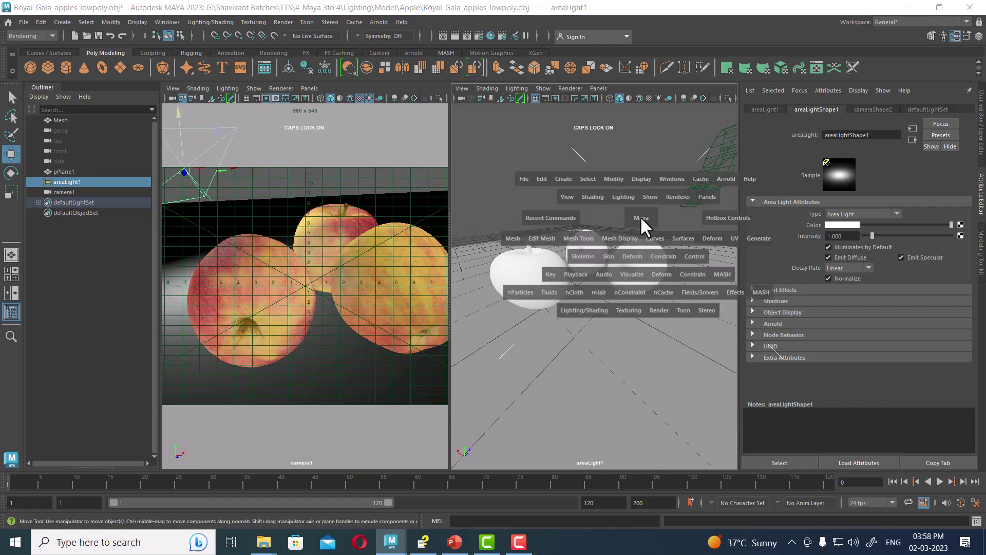
{"action": "left_click_drag", "start_coordinate": [640, 215], "coordinate": [655, 182]}
{"action": "left_click", "coordinate": [343, 169]}
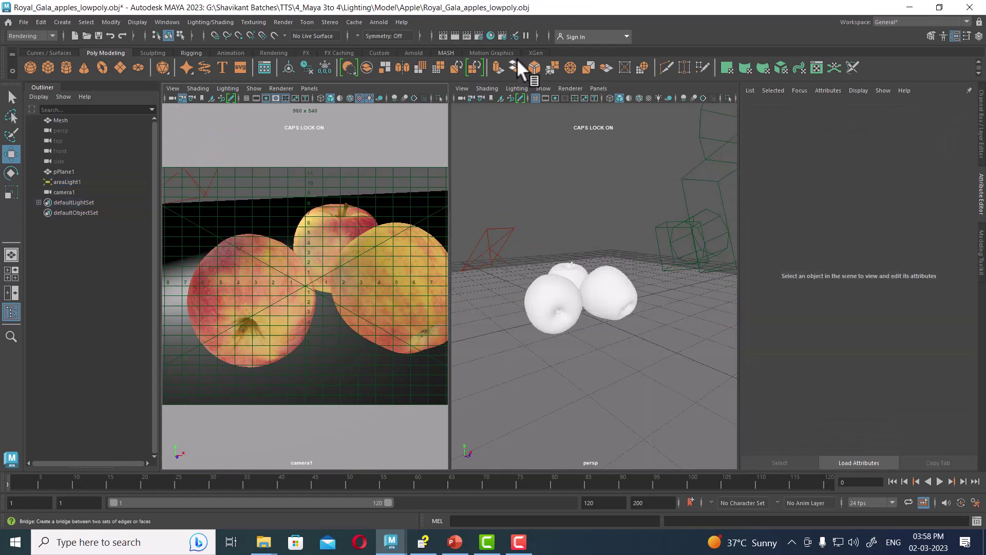
{"action": "left_click", "coordinate": [454, 36]}
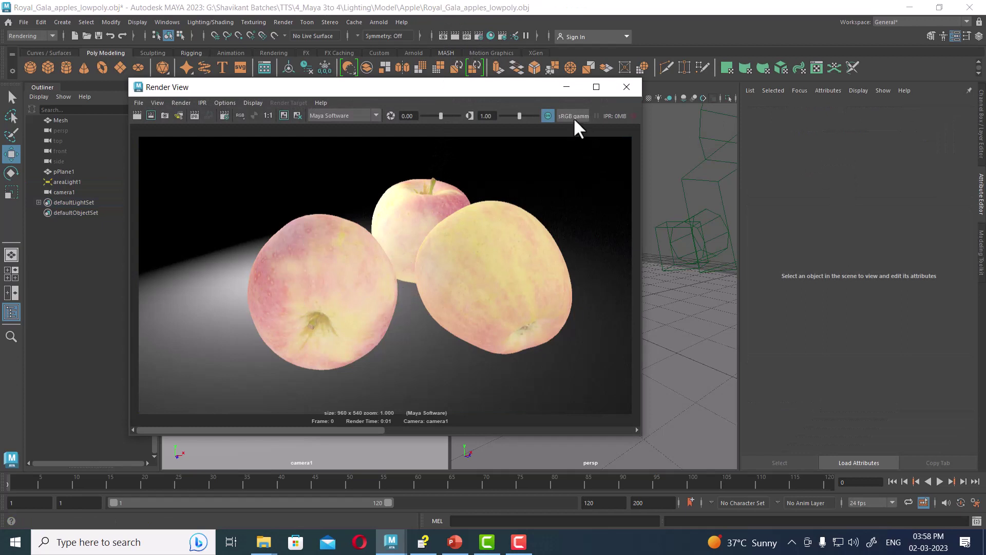
Step: Toggle the render's colour management off and on, lower display gamma to 0.54, then close it
{"action": "left_click", "coordinate": [548, 109]}
{"action": "left_click", "coordinate": [548, 111]}
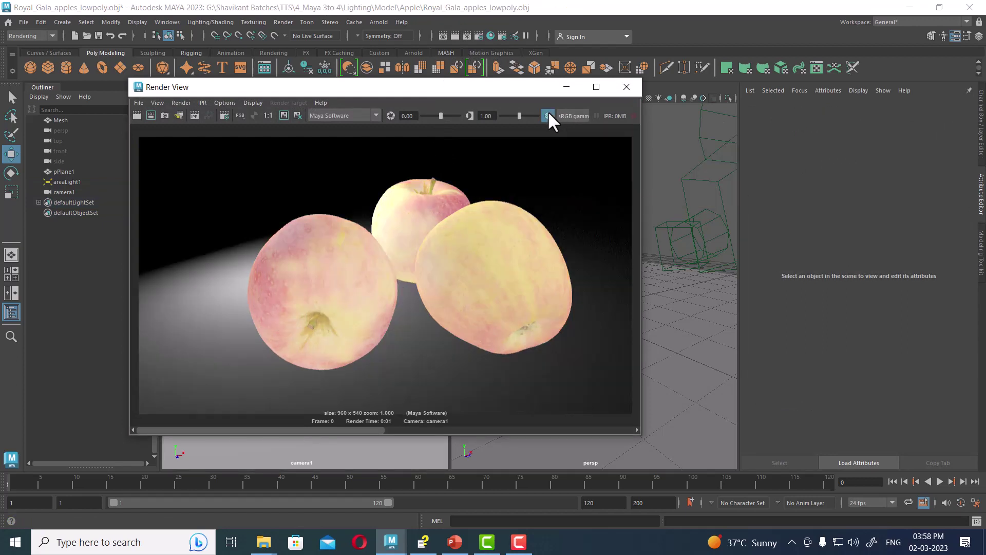
{"action": "left_click", "coordinate": [548, 114]}
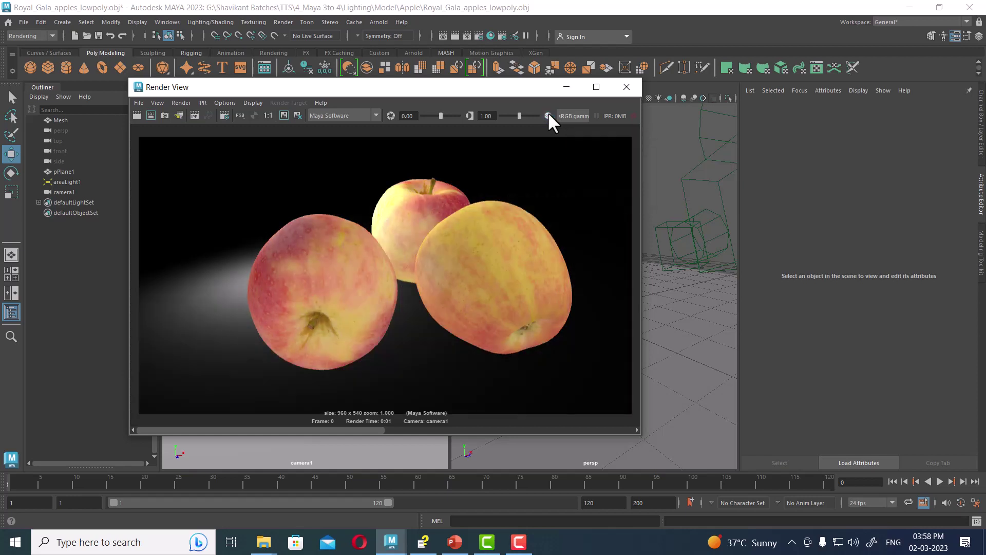
{"action": "left_click", "coordinate": [548, 115]}
{"action": "left_click_drag", "start_coordinate": [519, 115], "coordinate": [505, 122]}
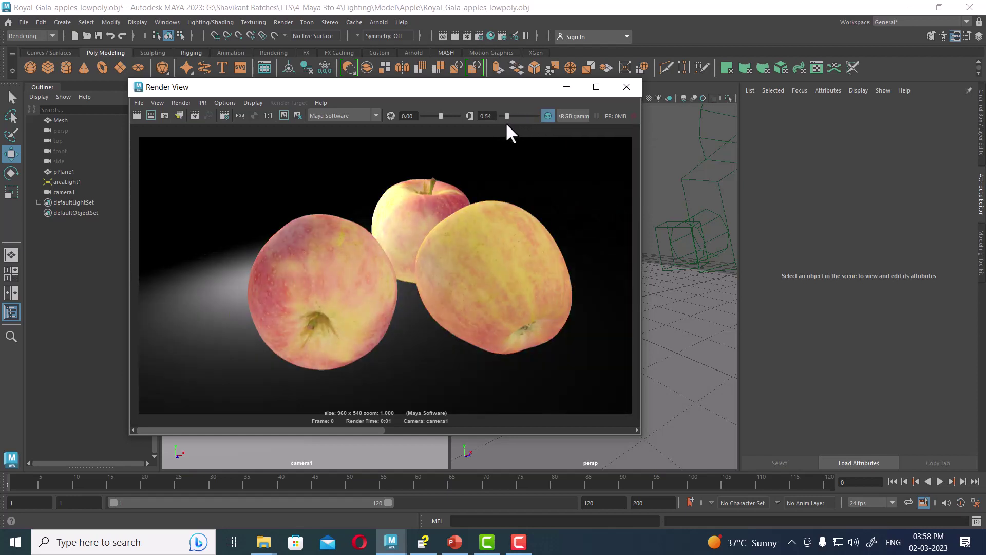
{"action": "left_click", "coordinate": [626, 87]}
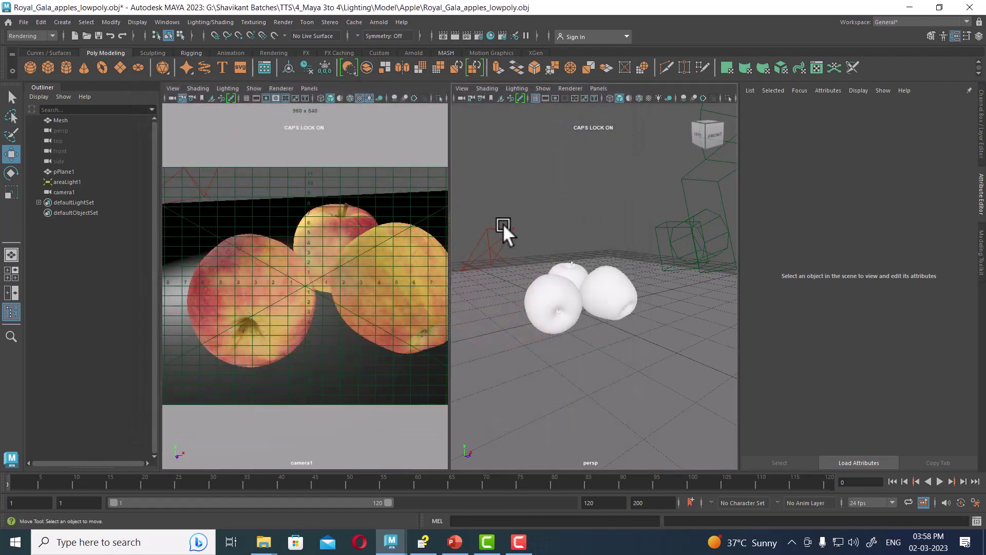
Step: Enable Use Depth Map Shadows in areaLight1's Shadows section, then select the ground plane pPlane1
{"action": "left_click", "coordinate": [511, 231]}
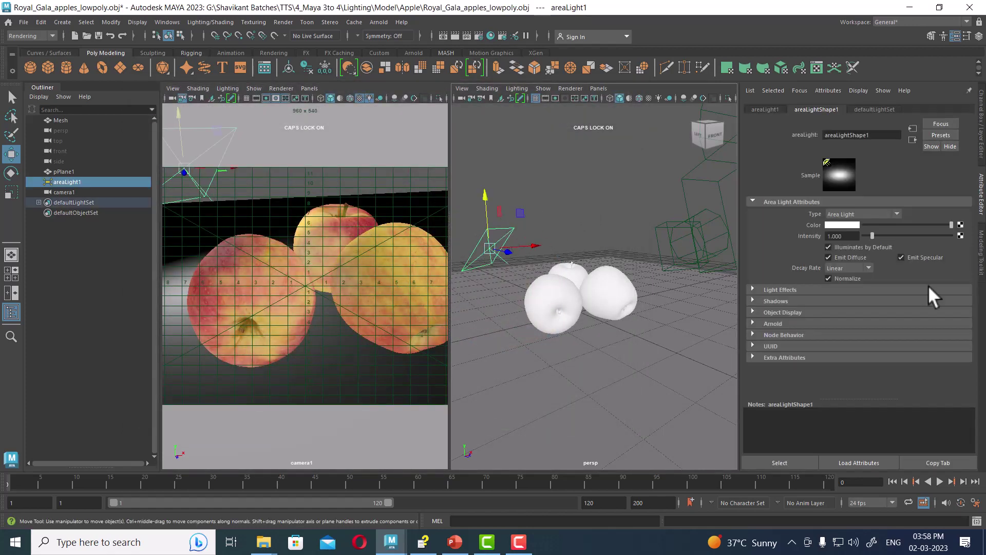
{"action": "left_click", "coordinate": [781, 299]}
{"action": "left_click", "coordinate": [850, 335]}
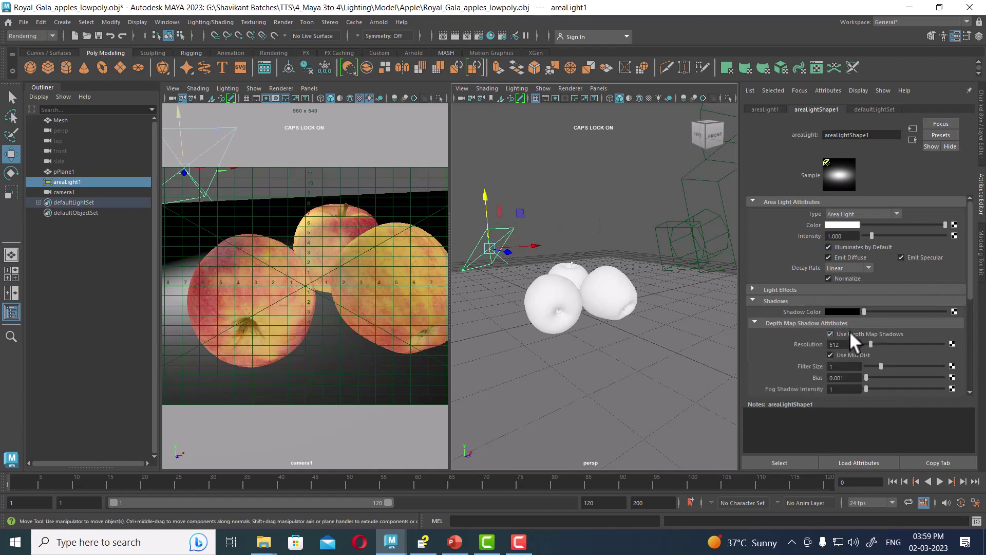
{"action": "left_click", "coordinate": [374, 203]}
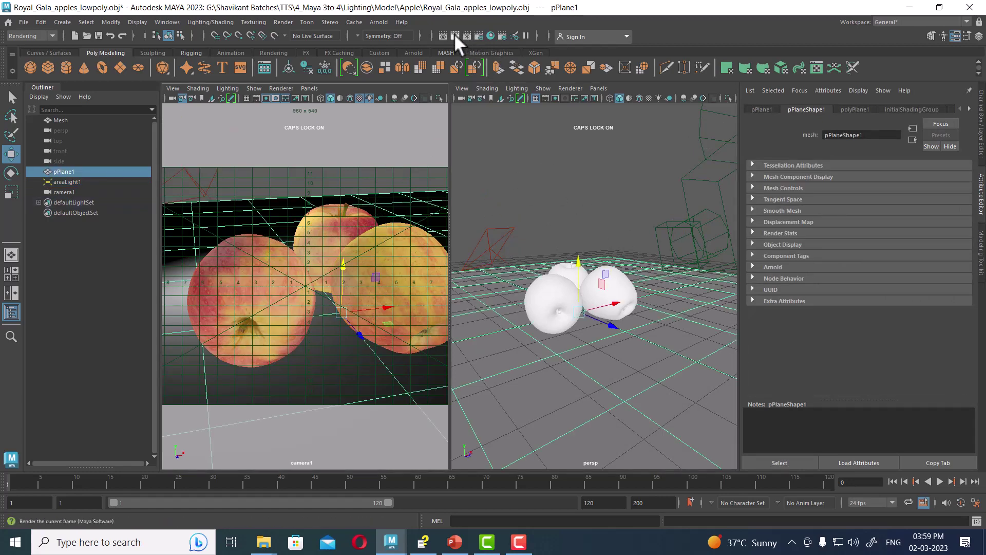
Step: Render camera1, lower the preview exposure to 0.41, close the render, and reselect areaLight1
{"action": "left_click", "coordinate": [455, 36]}
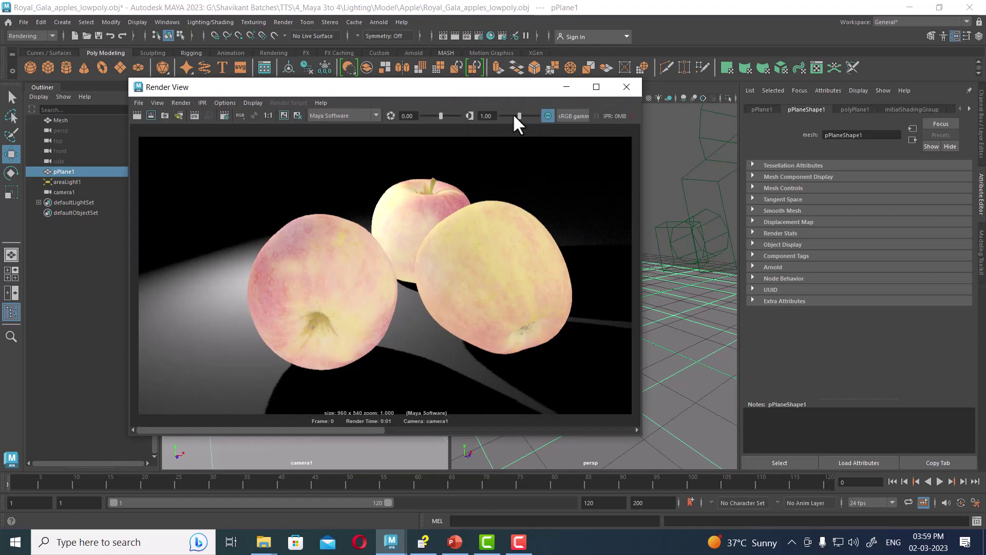
{"action": "left_click_drag", "start_coordinate": [519, 116], "coordinate": [505, 116]}
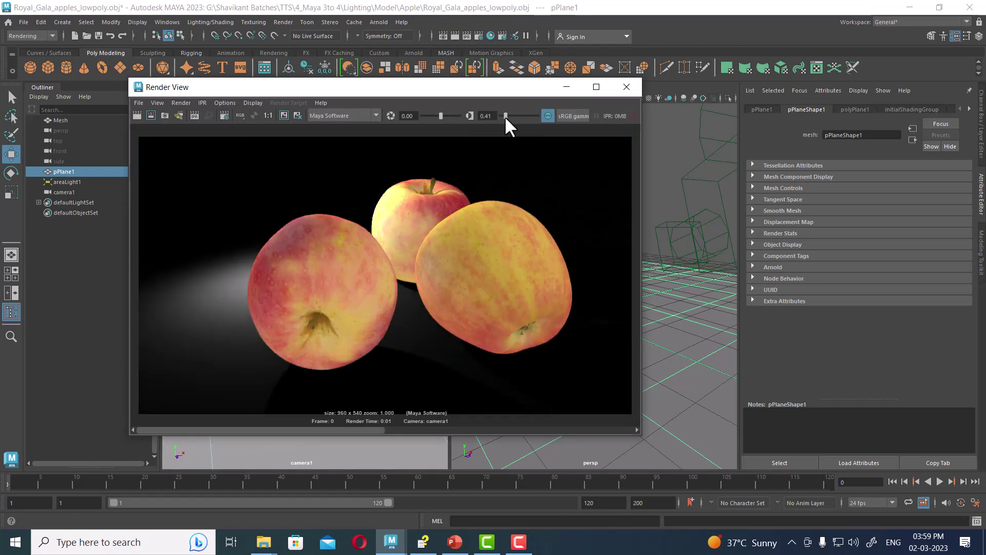
{"action": "left_click", "coordinate": [631, 86]}
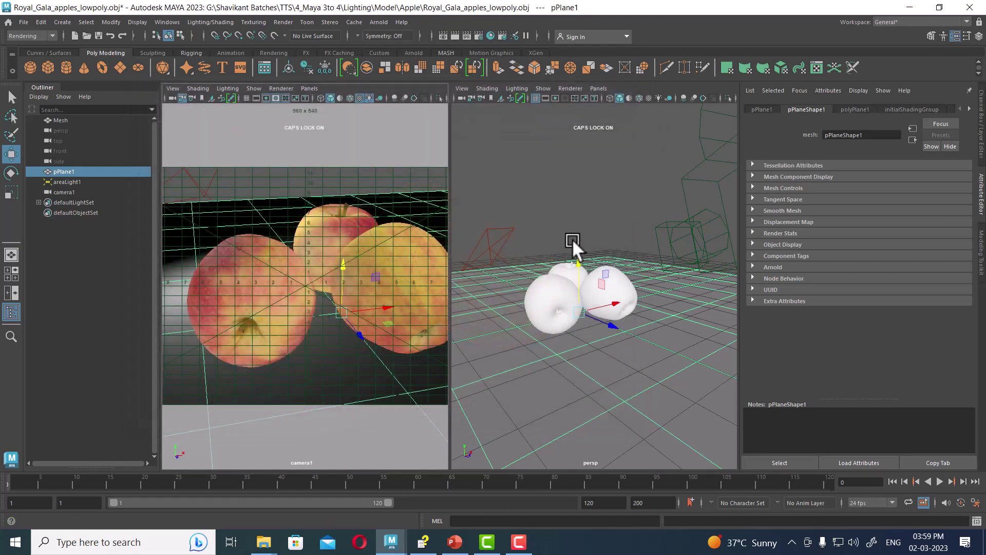
{"action": "left_click", "coordinate": [501, 226]}
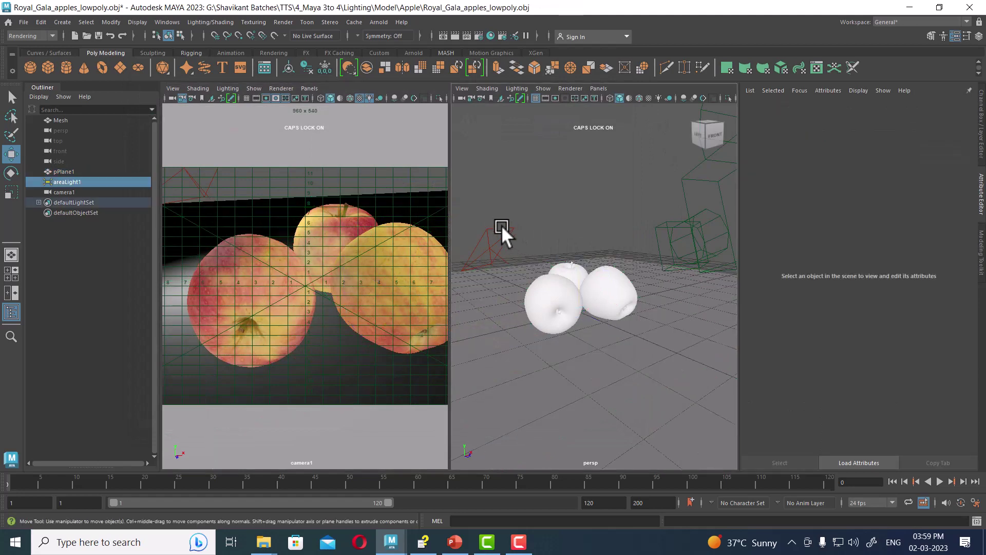
Step: Create areaLight2 and, looking through it, aim it down at the apples
{"action": "left_click", "coordinate": [62, 21]}
{"action": "mouse_move", "coordinate": [77, 81]}
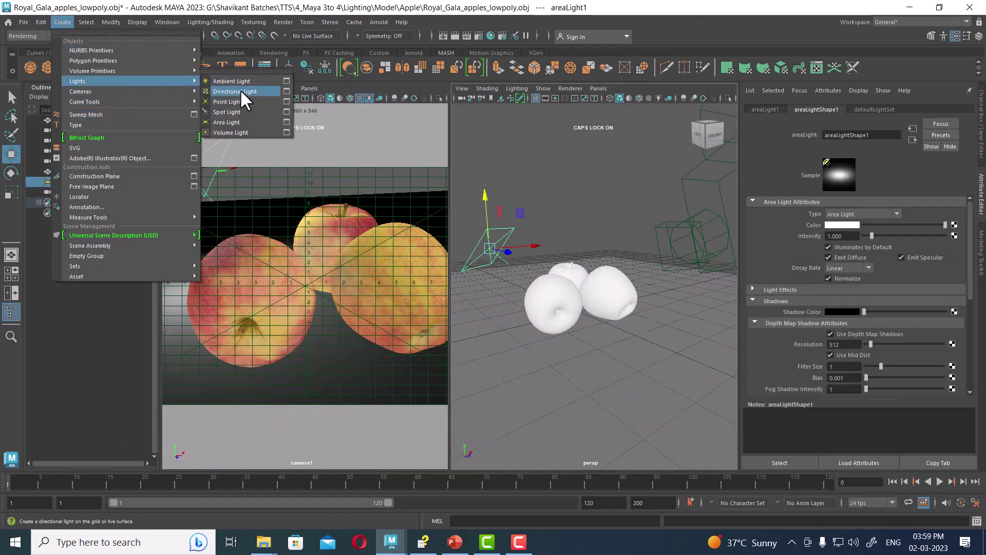
{"action": "left_click", "coordinate": [241, 123]}
{"action": "left_click", "coordinate": [599, 88]}
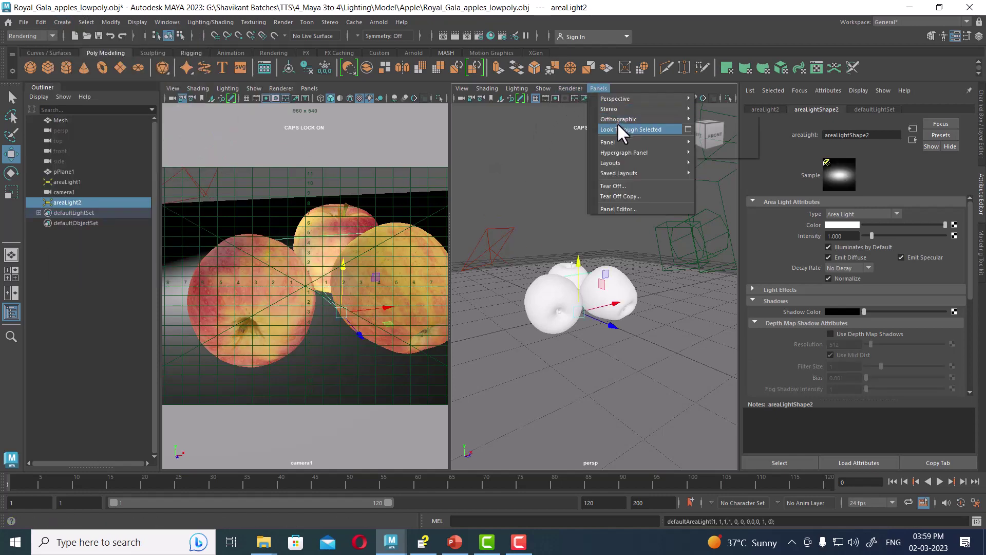
{"action": "left_click", "coordinate": [617, 126]}
{"action": "scroll", "coordinate": [621, 261], "scroll_direction": "down", "scroll_amount": 5}
{"action": "mouse_move", "coordinate": [643, 292]}
{"action": "left_mouse_down", "text": "alt"}
{"action": "mouse_move", "coordinate": [653, 275]}
{"action": "mouse_move", "coordinate": [661, 295]}
{"action": "mouse_move", "coordinate": [649, 308]}
{"action": "mouse_move", "coordinate": [609, 313]}
{"action": "mouse_move", "coordinate": [634, 322]}
{"action": "left_mouse_up", "text": "alt"}
Step: Return the right pane to perspective, orbit the view, clear selection, and render camera1
{"action": "key", "text": "ctrl+z"}
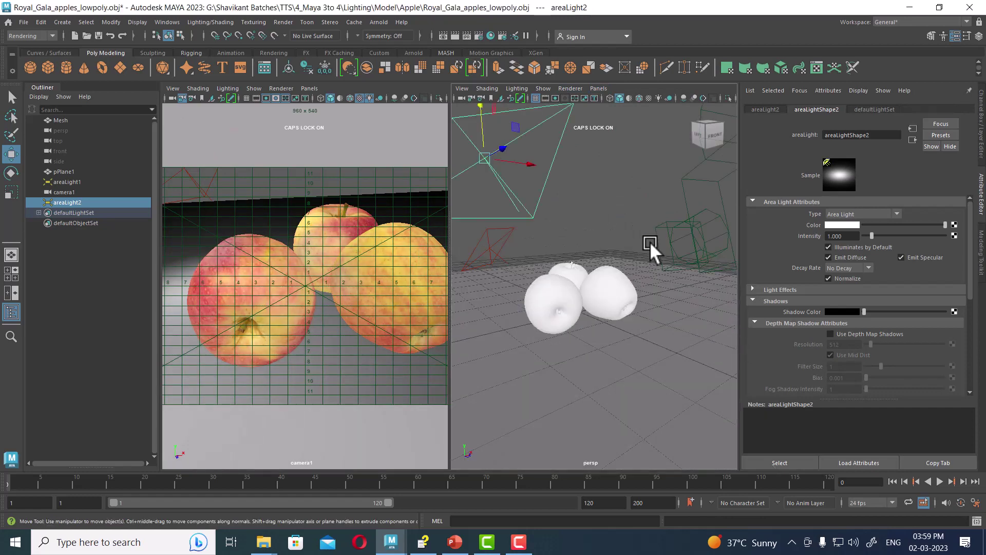
{"action": "mouse_move", "coordinate": [663, 250]}
{"action": "left_mouse_down", "text": "alt"}
{"action": "mouse_move", "coordinate": [597, 267]}
{"action": "mouse_move", "coordinate": [612, 264]}
{"action": "left_mouse_up", "text": "alt"}
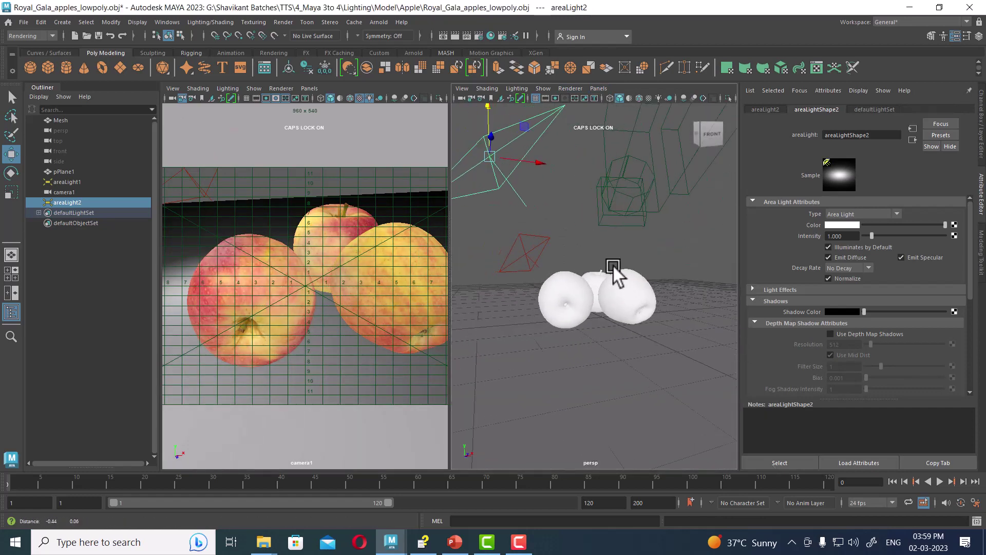
{"action": "left_click", "coordinate": [358, 208]}
{"action": "left_click", "coordinate": [454, 35]}
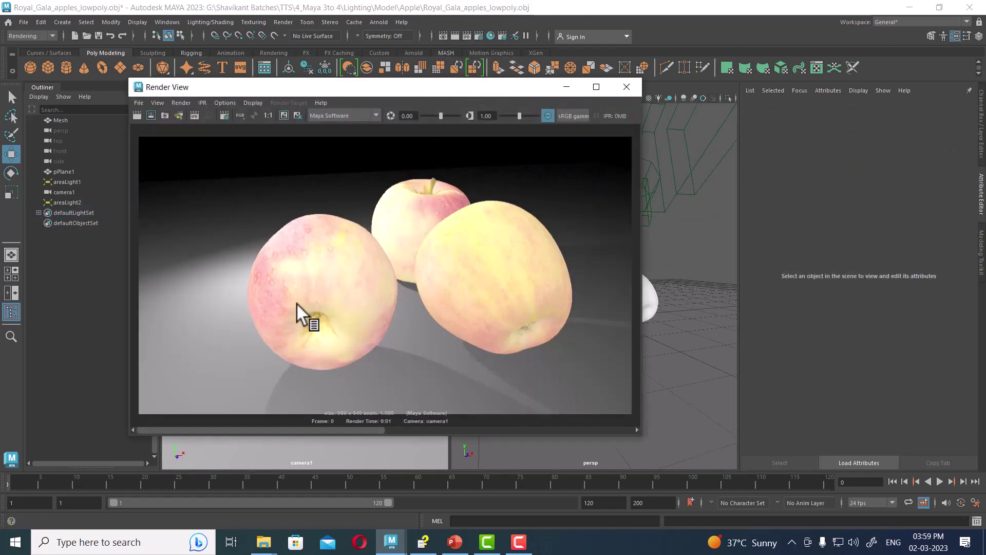
Step: Dismiss the render window and select areaLight2 to show its areaLightShape2 attributes
{"action": "left_click", "coordinate": [567, 87]}
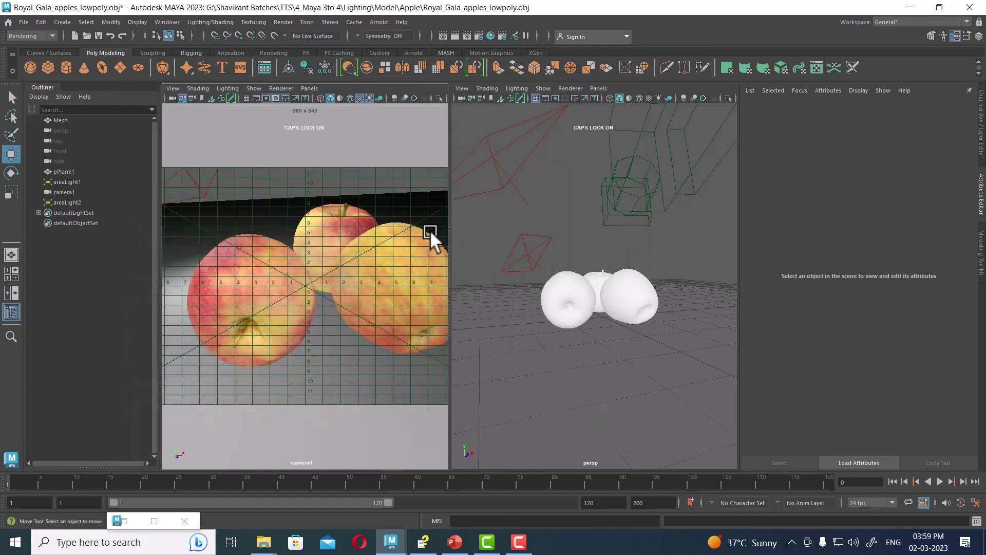
{"action": "left_click", "coordinate": [508, 164]}
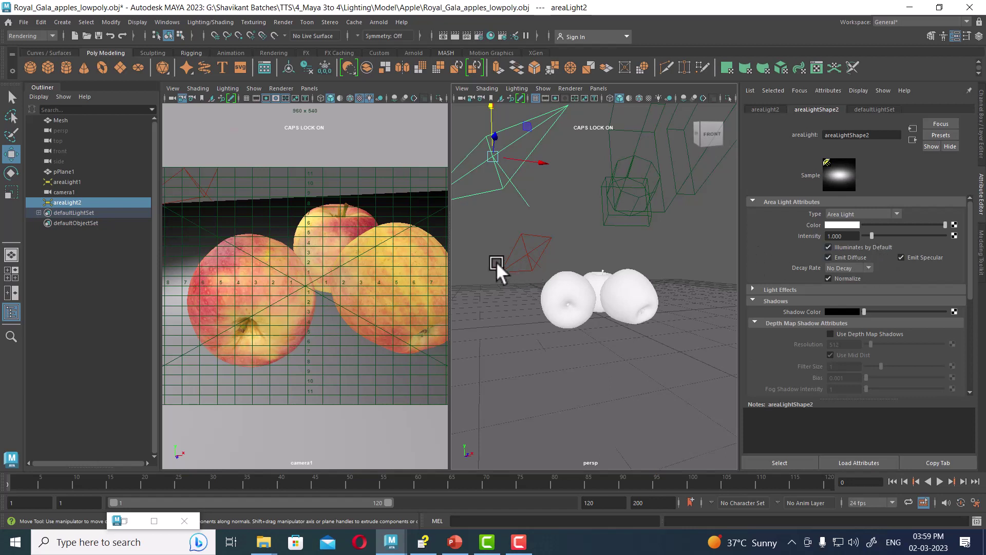
Step: Lower areaLight2's intensity to 0.2
{"action": "double_click", "coordinate": [837, 238]}
{"action": "type", "text": ".2"}
{"action": "key", "text": "Return"}
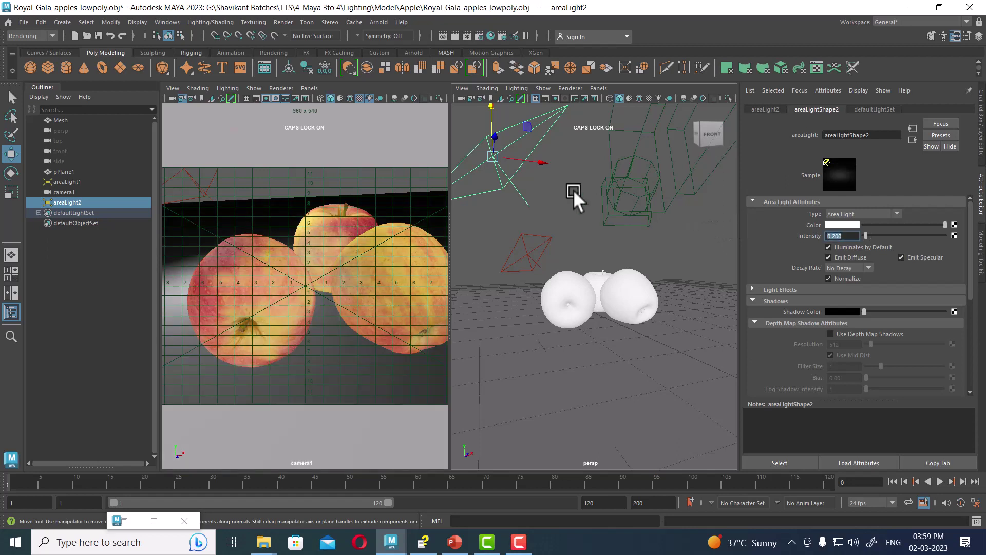
Step: Set areaLight1's intensity to 0.3, deselect, and render the frame from camera1
{"action": "left_click", "coordinate": [541, 237]}
{"action": "double_click", "coordinate": [842, 236]}
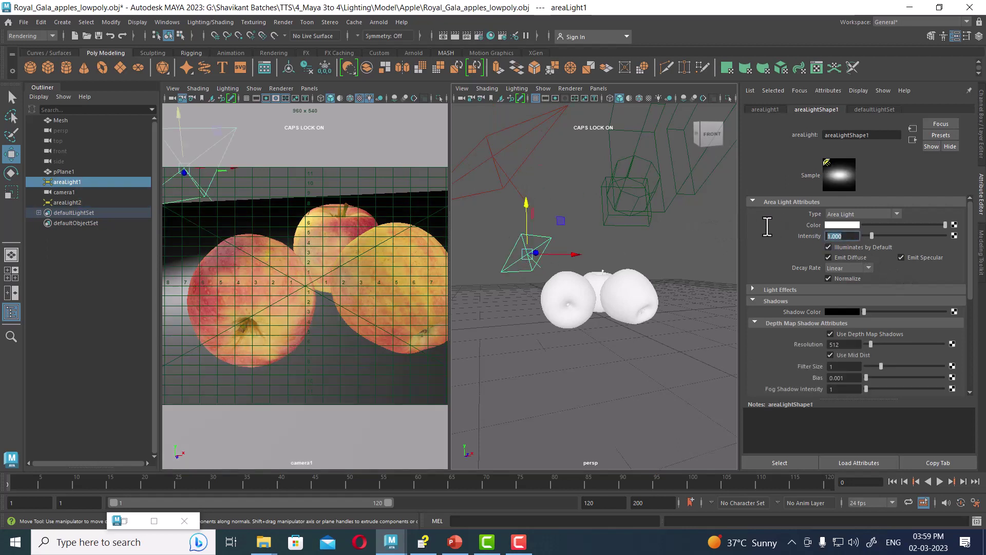
{"action": "type", "text": ".3"}
{"action": "key", "text": "Return"}
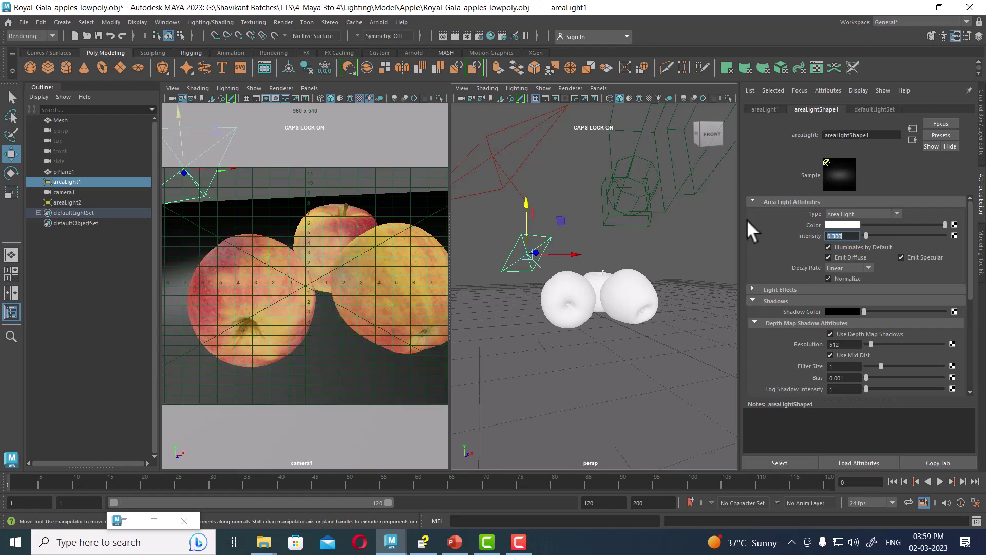
{"action": "left_click", "coordinate": [352, 170]}
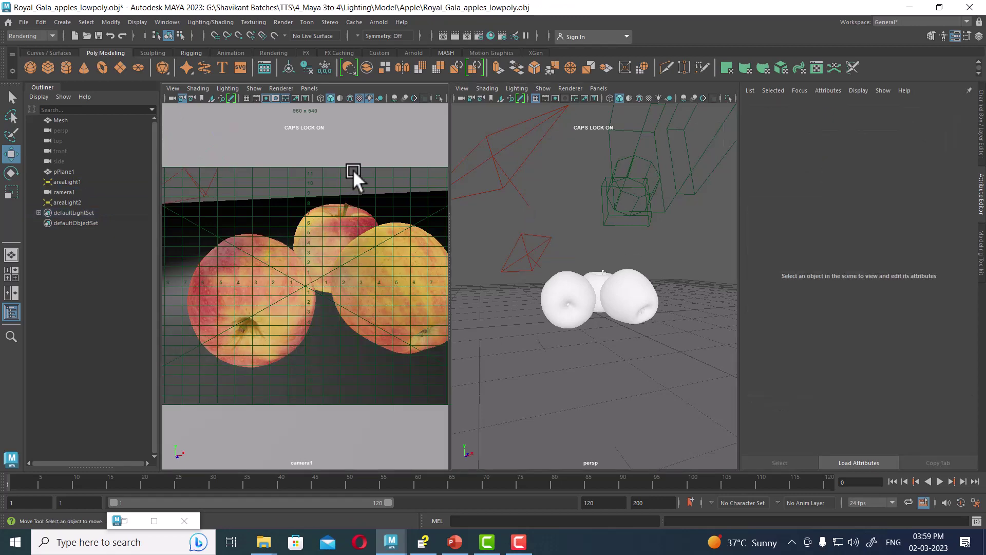
{"action": "left_click", "coordinate": [454, 36]}
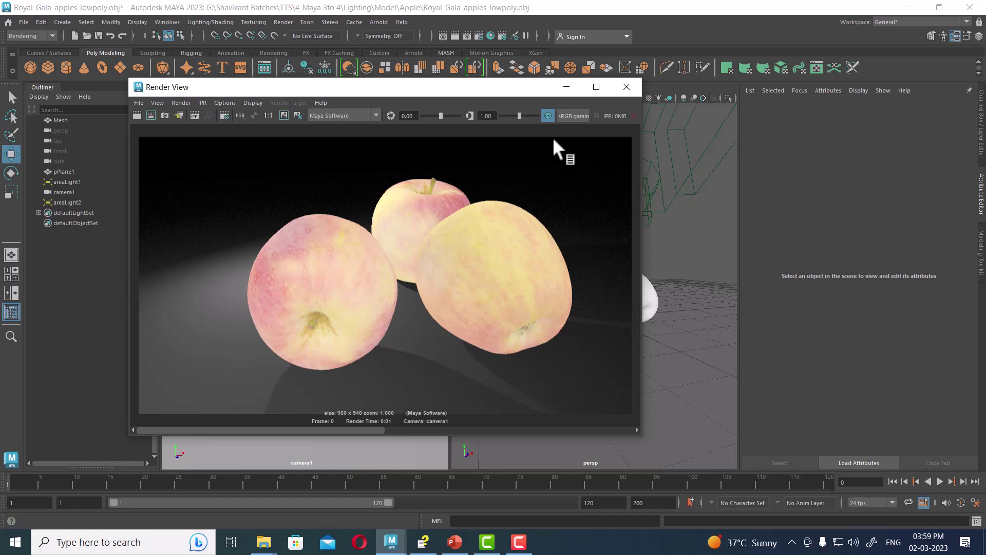
Step: Toggle the render's sRGB display gamma to compare, then widen Render View and move it left
{"action": "left_click", "coordinate": [548, 115]}
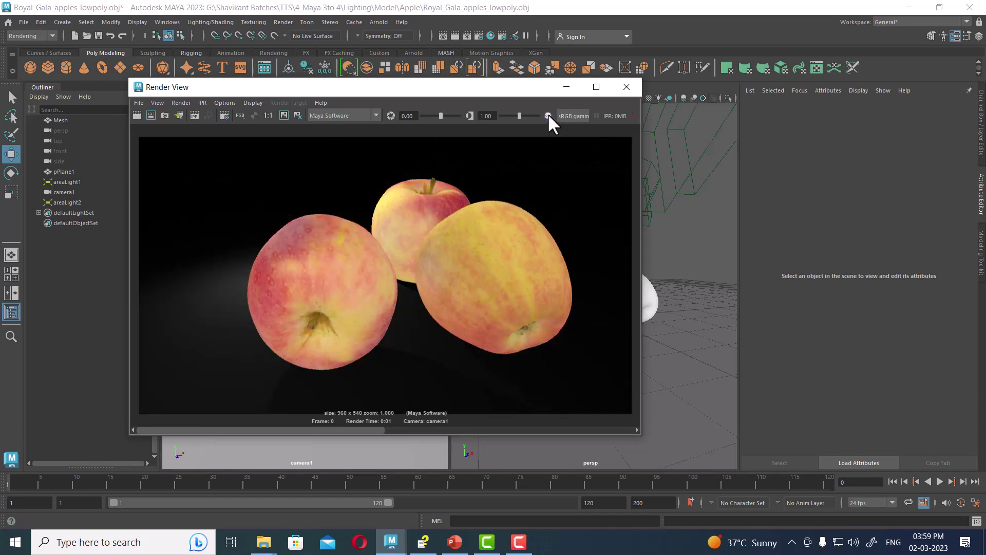
{"action": "left_click", "coordinate": [548, 115]}
{"action": "left_click_drag", "start_coordinate": [641, 190], "coordinate": [726, 194]}
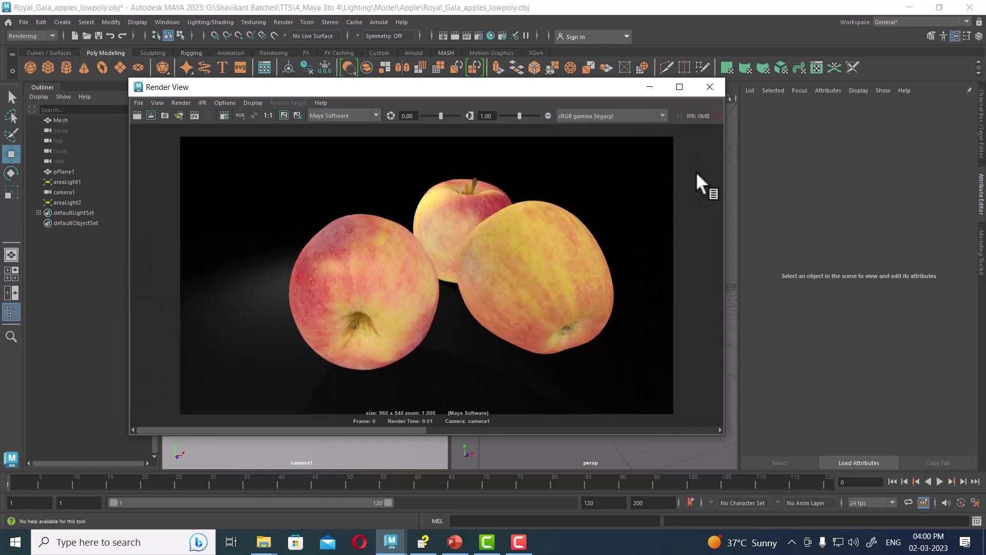
{"action": "left_click_drag", "start_coordinate": [565, 91], "coordinate": [430, 88]}
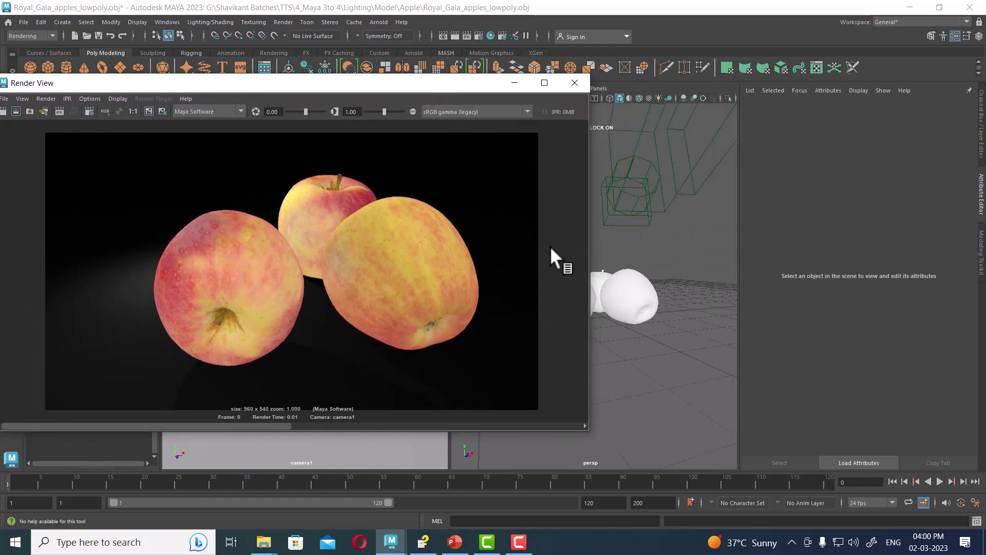
Step: Open an apple's Phong material in the Attribute Editor
{"action": "left_click", "coordinate": [626, 288]}
{"action": "right_click", "coordinate": [632, 303]}
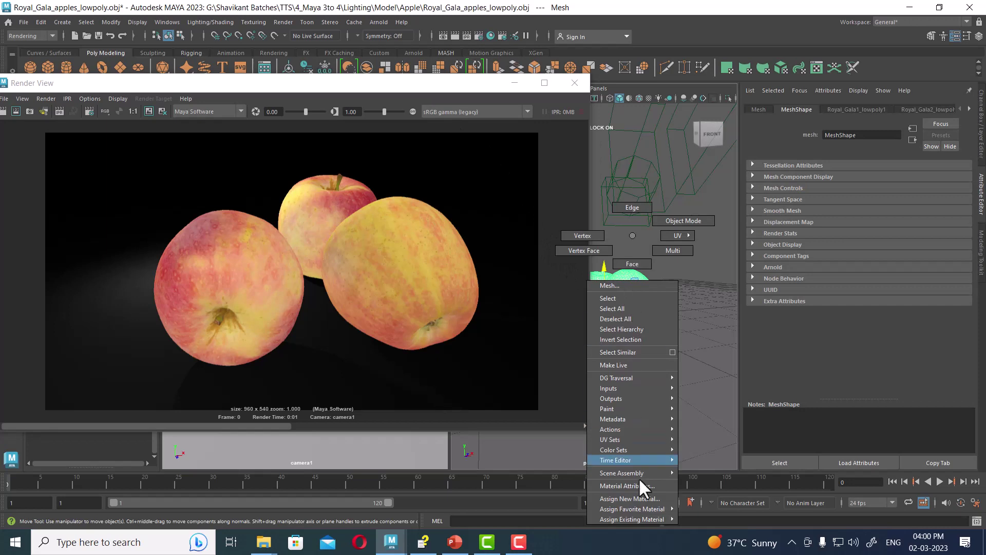
{"action": "left_click", "coordinate": [639, 487]}
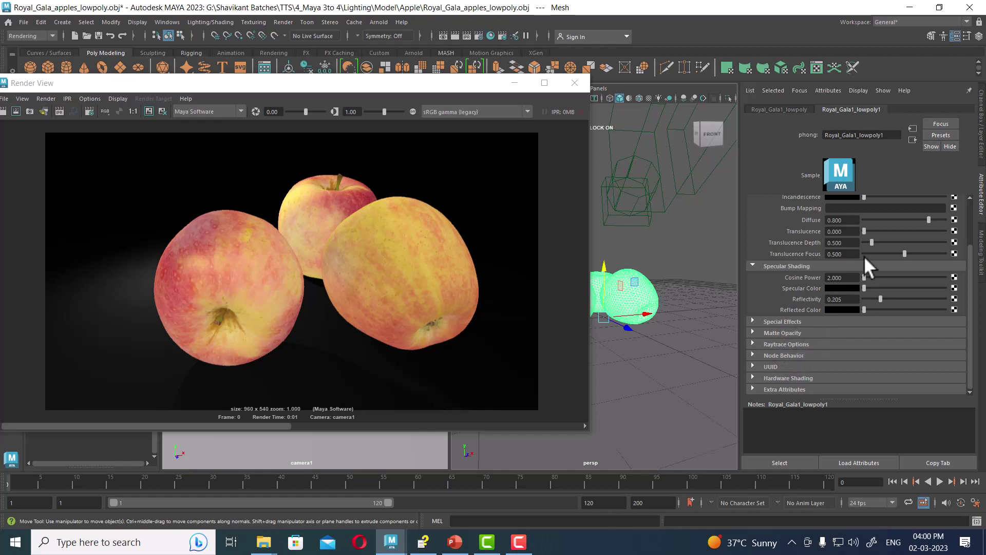
{"action": "scroll", "coordinate": [832, 252], "scroll_direction": "up", "scroll_amount": 2}
{"action": "scroll", "coordinate": [847, 241], "scroll_direction": "up", "scroll_amount": 2}
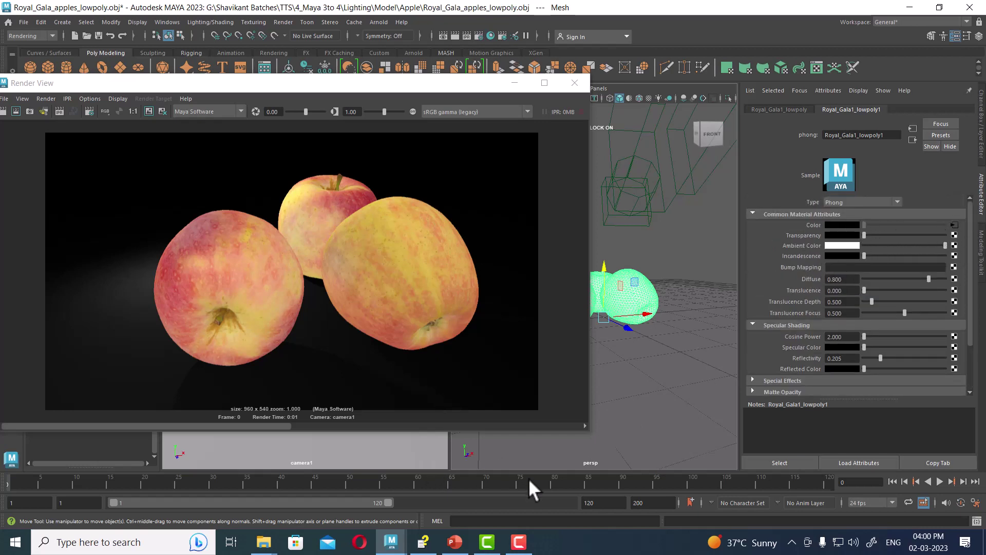
{"action": "left_click", "coordinate": [519, 544]}
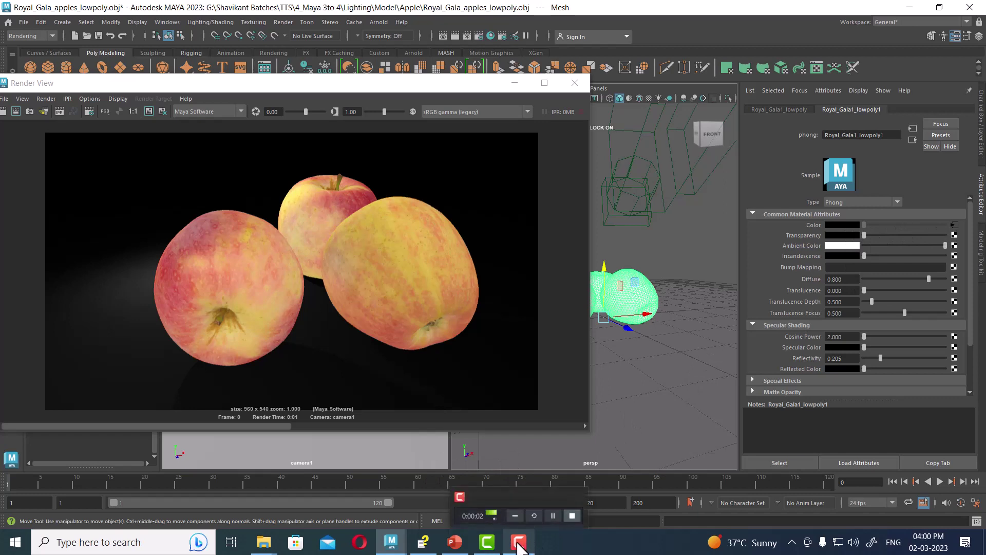
{"action": "left_click", "coordinate": [519, 544]}
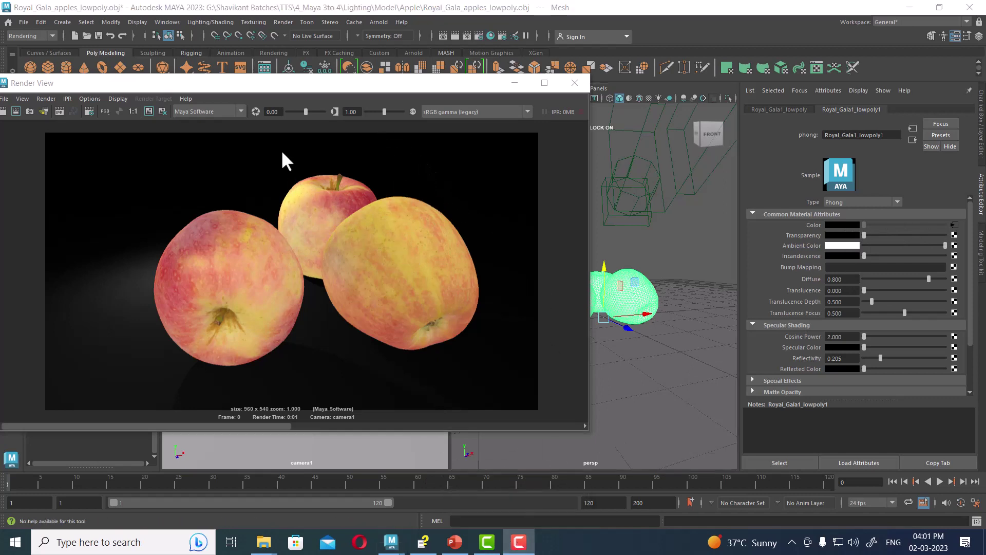
Step: Raise the Phong's cosine power to 13.936, brighten its specular colour slightly, and re-render
{"action": "left_click", "coordinate": [871, 335]}
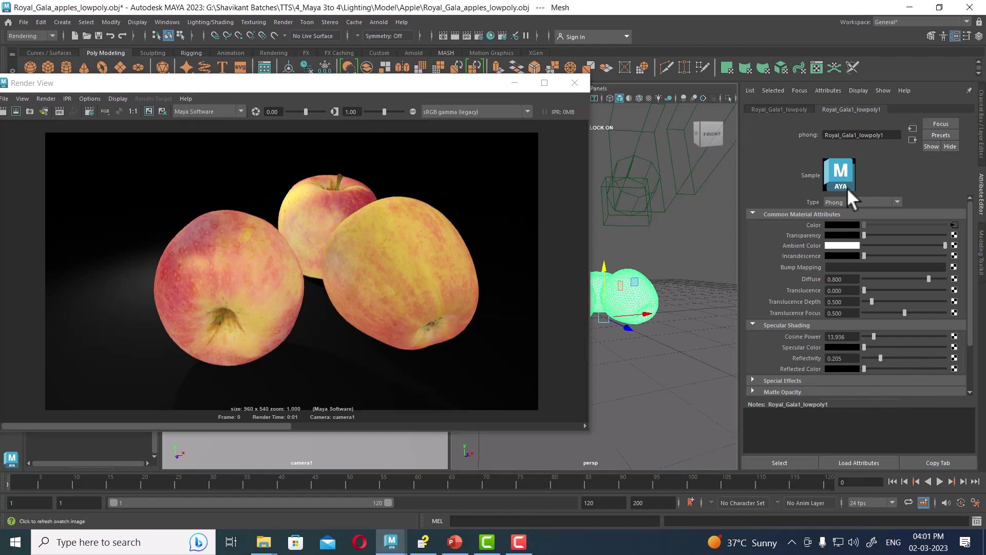
{"action": "left_click", "coordinate": [847, 168]}
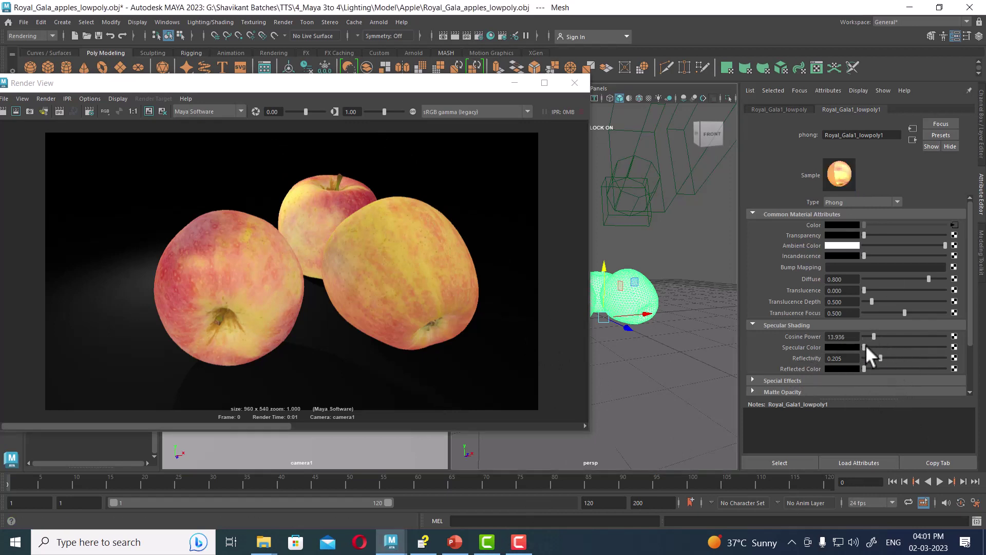
{"action": "left_click_drag", "start_coordinate": [865, 345], "coordinate": [868, 346]}
{"action": "left_click_drag", "start_coordinate": [71, 82], "coordinate": [117, 83]}
{"action": "left_click", "coordinate": [46, 111]}
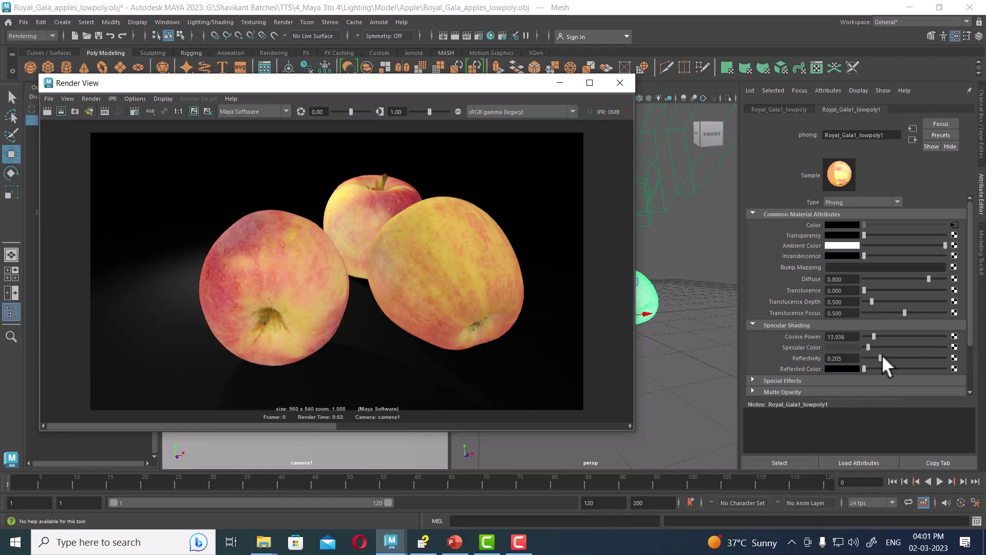
Step: Set the Phong's reflectivity to 0.250 and cosine power to 25.872, then re-render
{"action": "left_click_drag", "start_coordinate": [880, 358], "coordinate": [883, 358]}
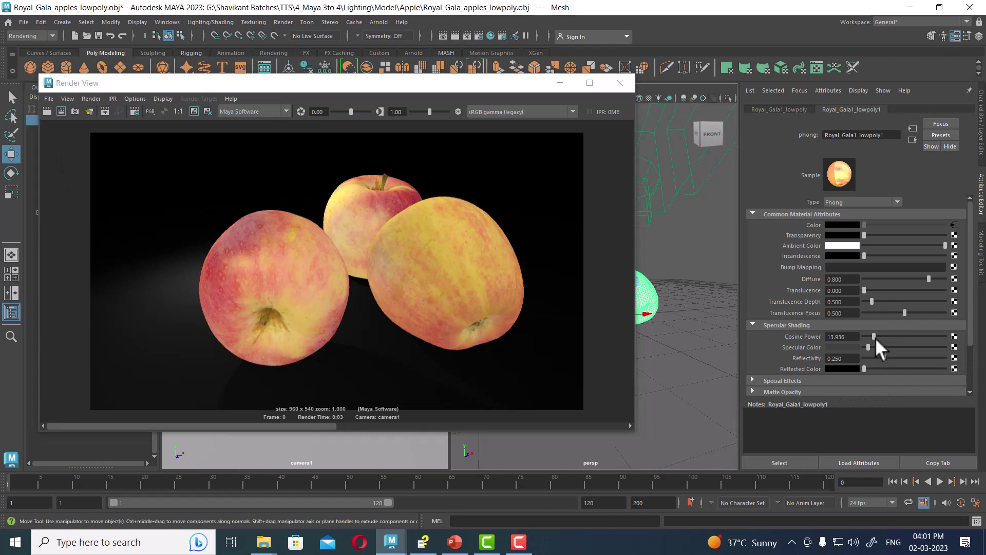
{"action": "left_click_drag", "start_coordinate": [881, 337], "coordinate": [872, 347]}
{"action": "left_click", "coordinate": [48, 108]}
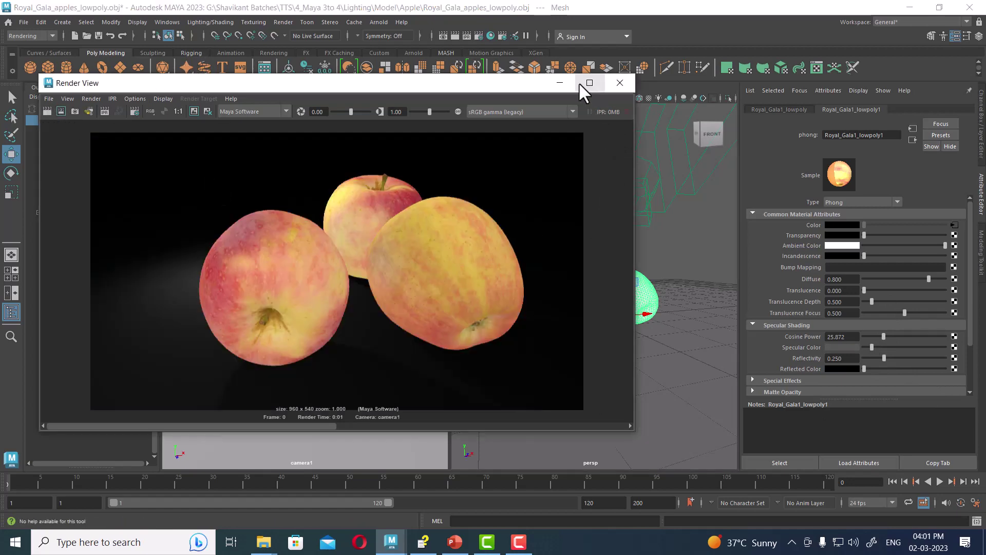
Step: Minimize the render window and bring up pPlane1's material assignment menu
{"action": "left_click", "coordinate": [560, 82]}
{"action": "left_click", "coordinate": [642, 363]}
{"action": "right_click_drag", "start_coordinate": [554, 340], "coordinate": [648, 436]}
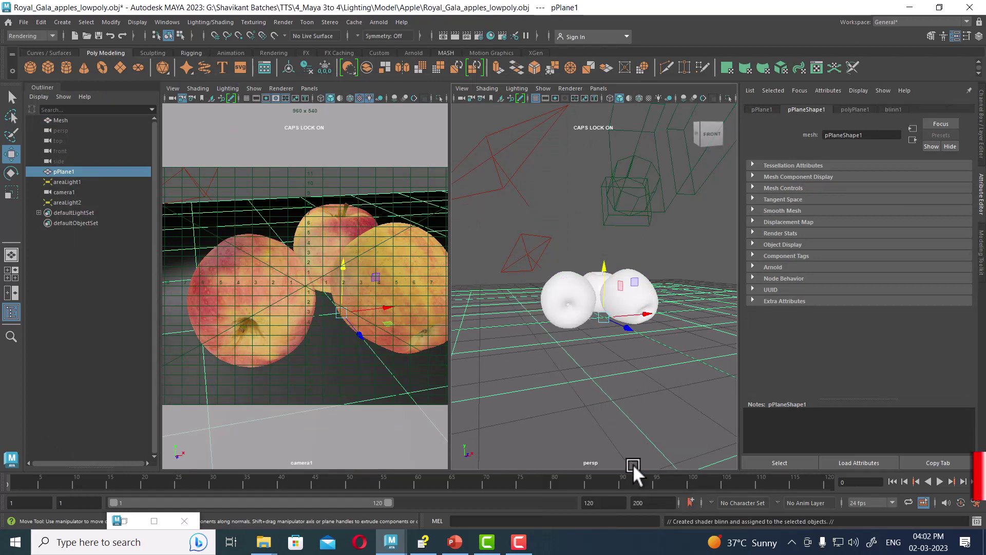
Step: Assign a Blinn material to the ground plane, render, and reselect pPlane1
{"action": "left_click", "coordinate": [356, 187]}
{"action": "left_click", "coordinate": [460, 40]}
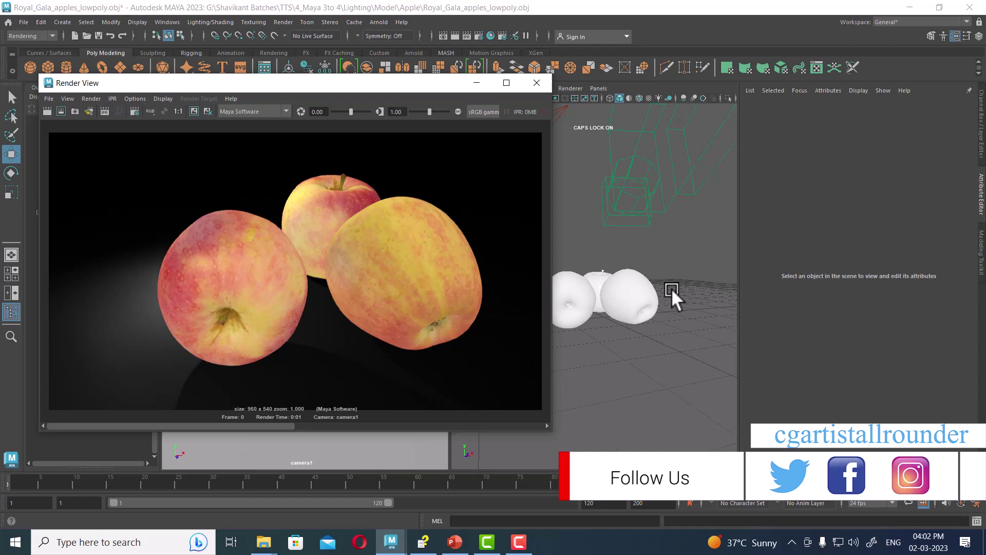
{"action": "left_click", "coordinate": [680, 370]}
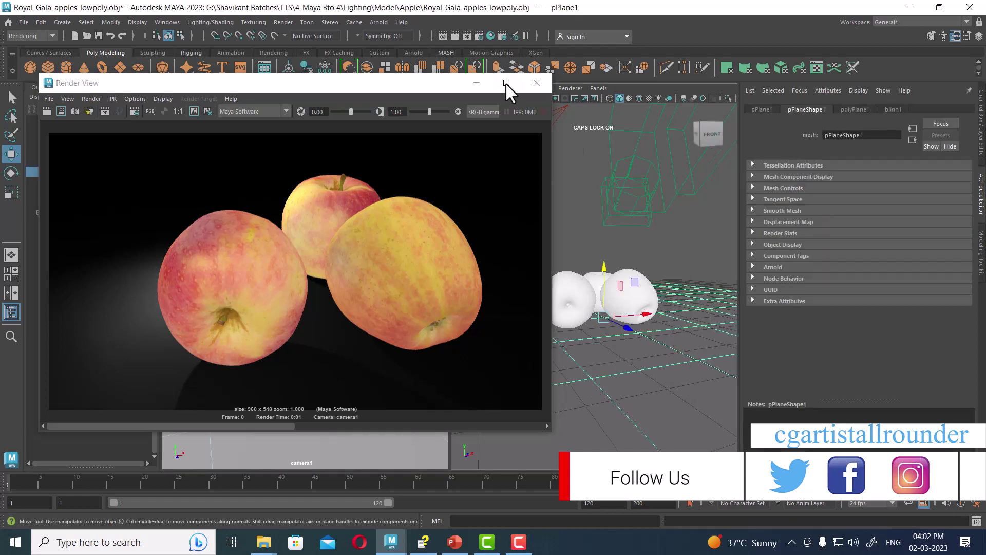
Step: Show the Maya Software Raytracing Quality section in Render Settings
{"action": "left_click", "coordinate": [477, 37]}
{"action": "scroll", "coordinate": [226, 364], "scroll_direction": "down", "scroll_amount": 3}
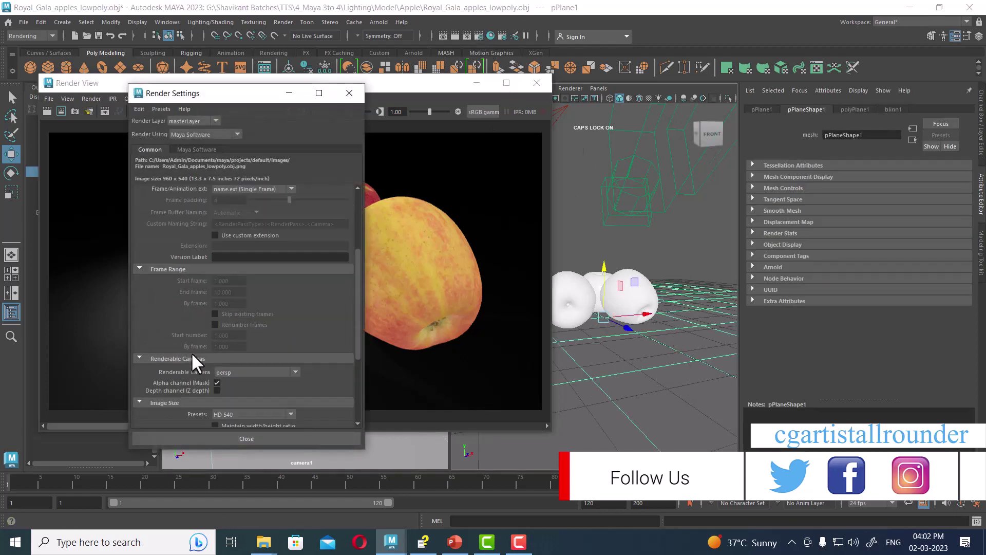
{"action": "left_click", "coordinate": [195, 149]}
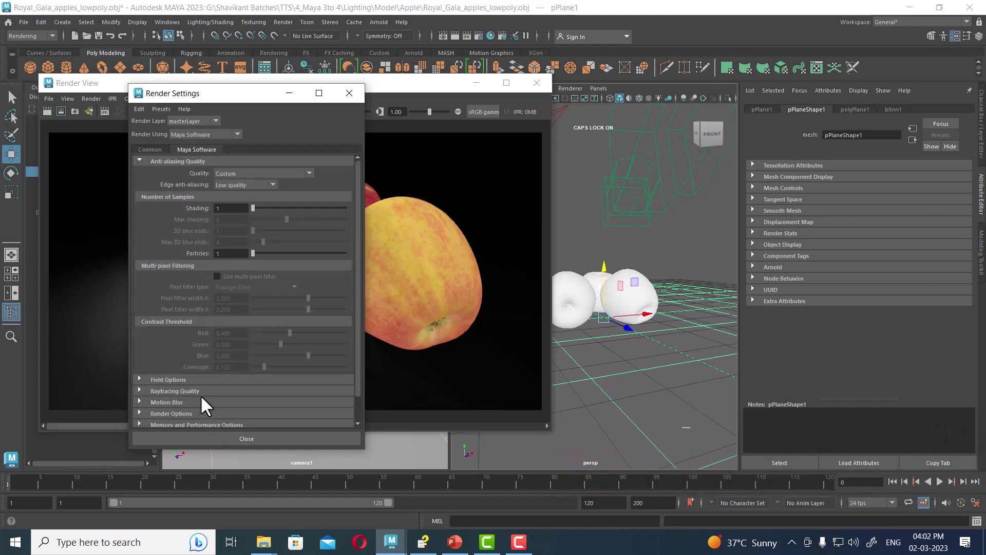
{"action": "left_click", "coordinate": [186, 390]}
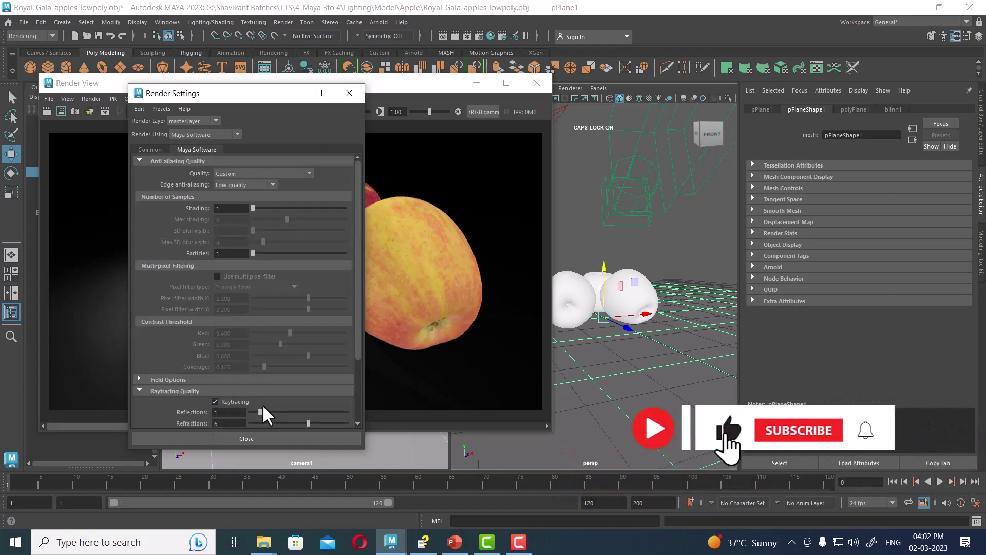
{"action": "scroll", "coordinate": [262, 404], "scroll_direction": "down", "scroll_amount": 3}
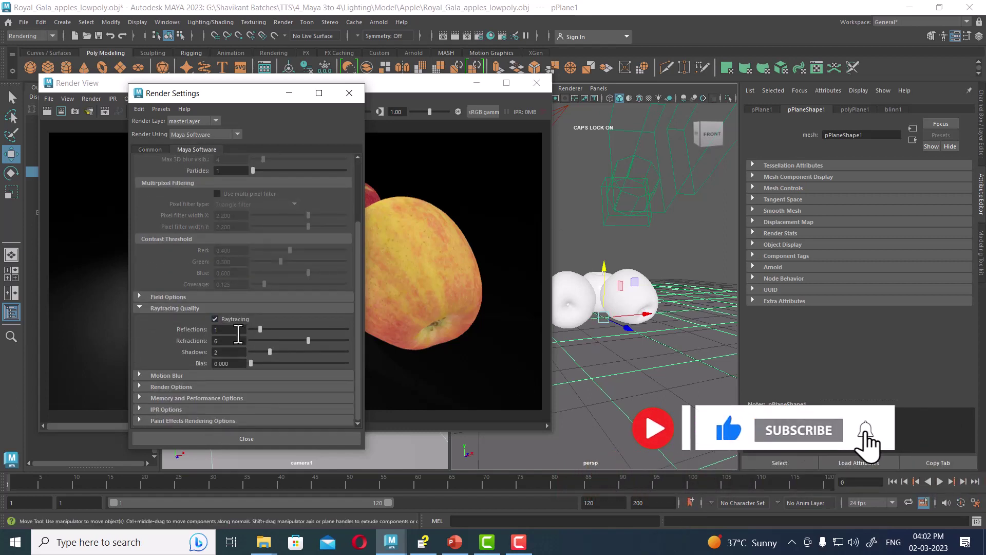
Step: Set raytraced Reflections and Refractions to 5 and re-render camera1
{"action": "double_click", "coordinate": [219, 329]}
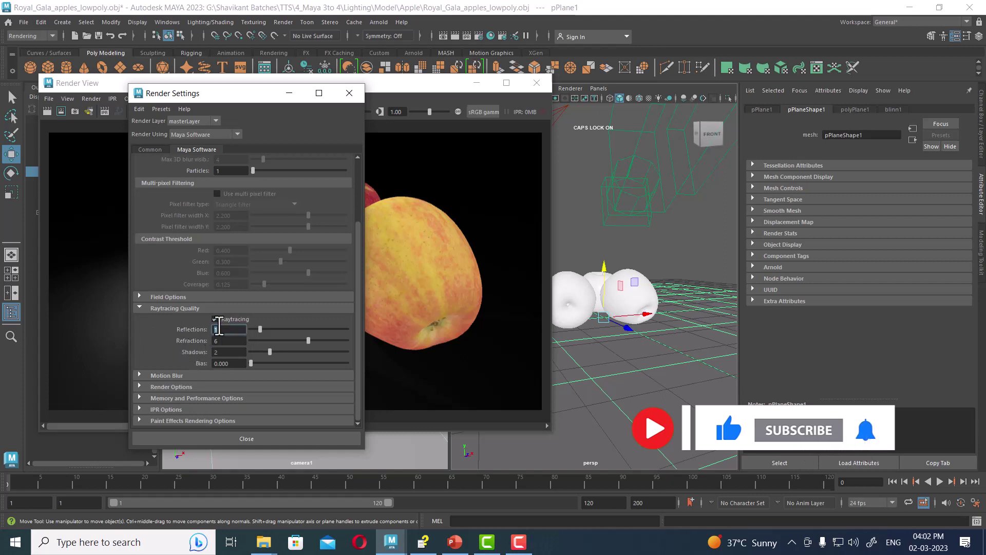
{"action": "type", "text": "5"}
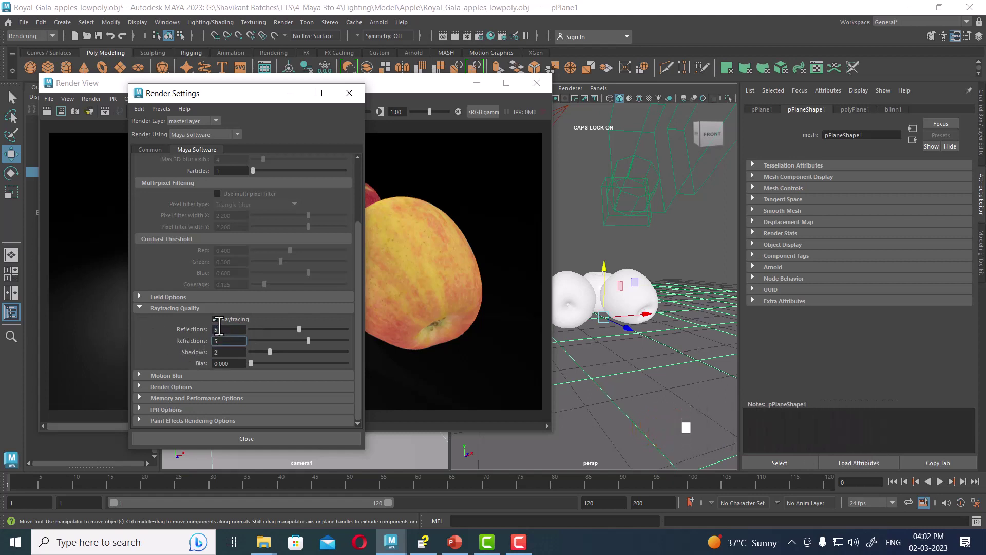
{"action": "key", "text": "Tab"}
{"action": "type", "text": "5"}
{"action": "key", "text": "Return"}
{"action": "left_click", "coordinate": [48, 110]}
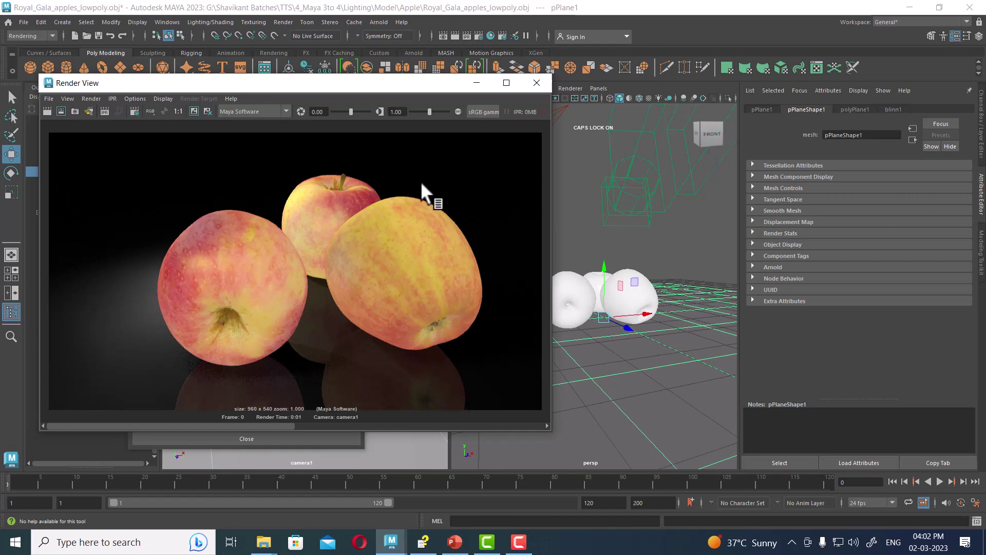
{"action": "left_click_drag", "start_coordinate": [375, 85], "coordinate": [572, 162]}
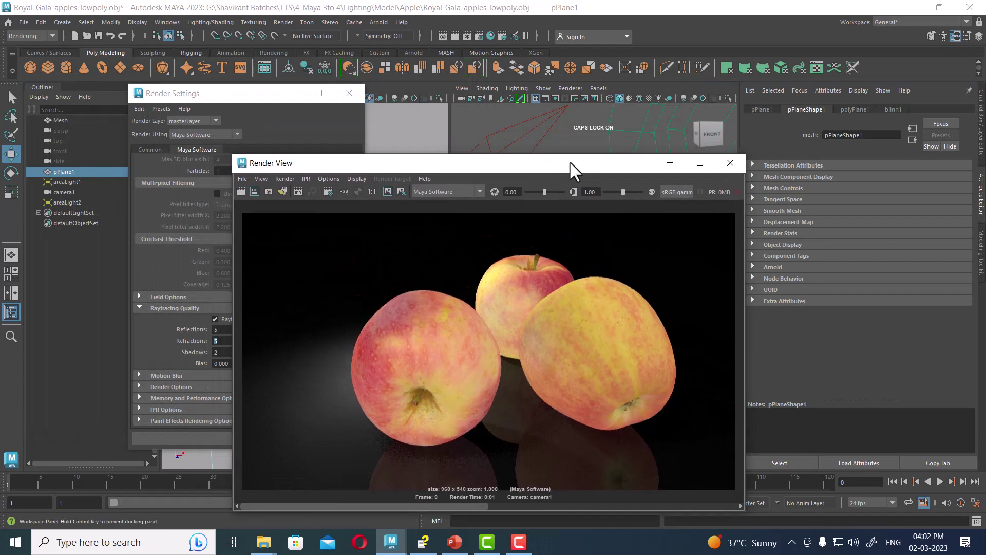
Step: Close the Render View window and select an area light
{"action": "left_click_drag", "start_coordinate": [578, 169], "coordinate": [505, 189]}
{"action": "left_click", "coordinate": [661, 182]}
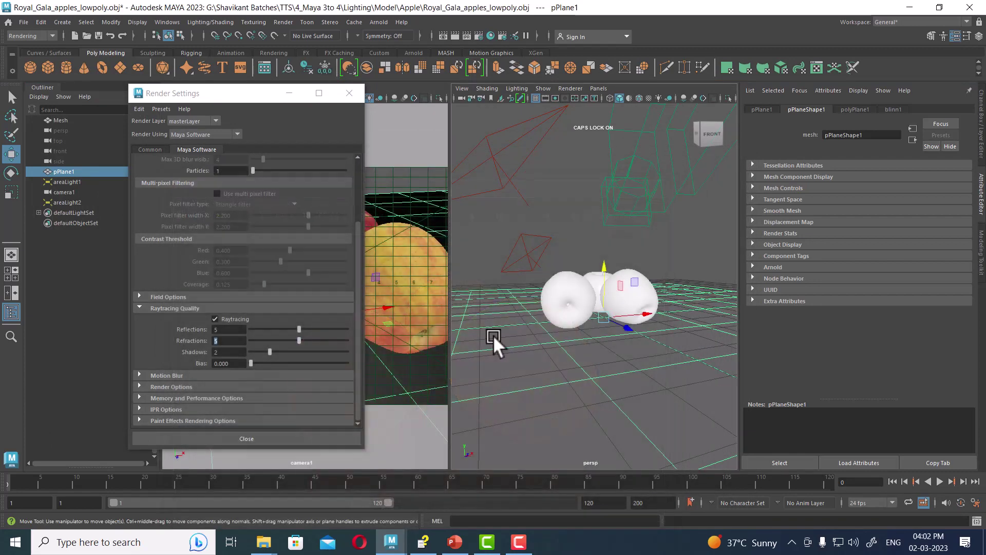
{"action": "left_click", "coordinate": [516, 167]}
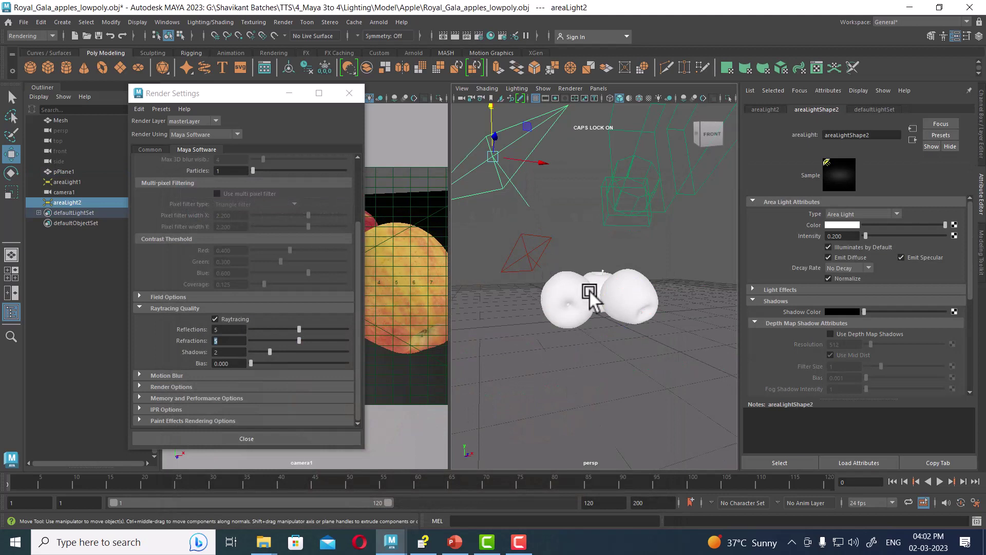
Step: Give areaLight1 a dark blue colour (H 207.58, V 0.272), then select areaLight2
{"action": "left_click", "coordinate": [526, 241]}
{"action": "left_click", "coordinate": [844, 225]}
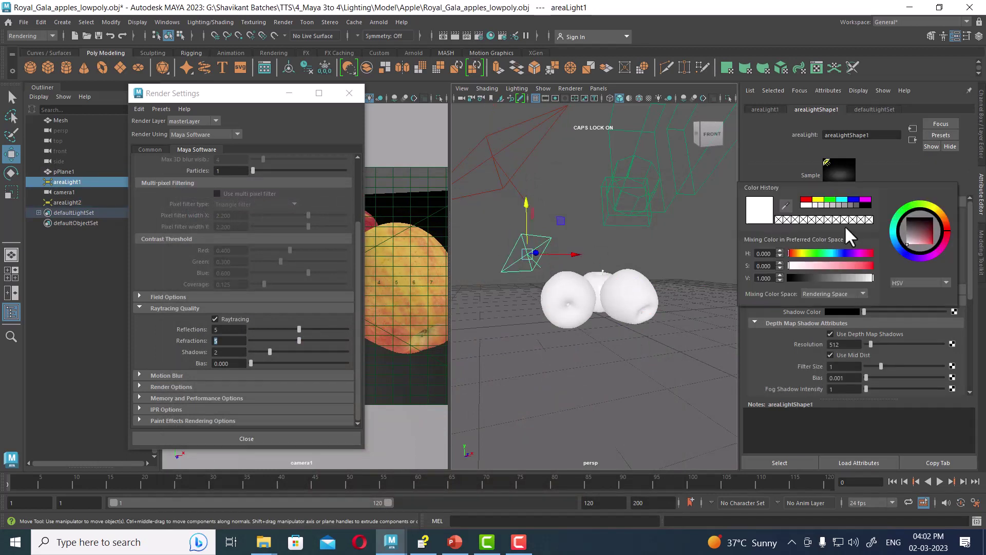
{"action": "left_click", "coordinate": [852, 199]}
{"action": "mouse_move", "coordinate": [896, 240]}
{"action": "left_mouse_down"}
{"action": "mouse_move", "coordinate": [908, 247]}
{"action": "mouse_move", "coordinate": [929, 232]}
{"action": "left_mouse_up"}
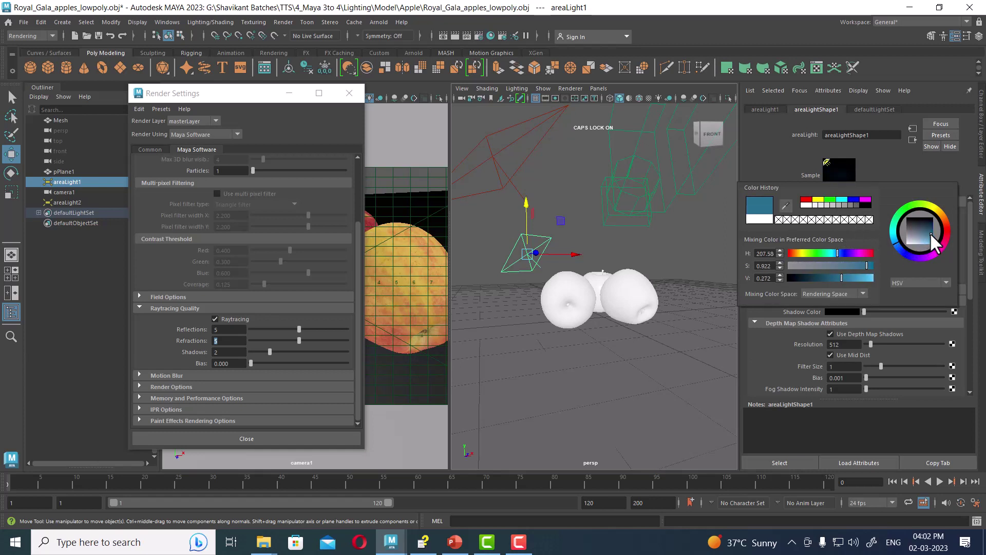
{"action": "left_click", "coordinate": [514, 168]}
Step: Duplicate areaLight2 into areaLight3 and aim it at the apples through its own view
{"action": "key", "text": "ctrl+d"}
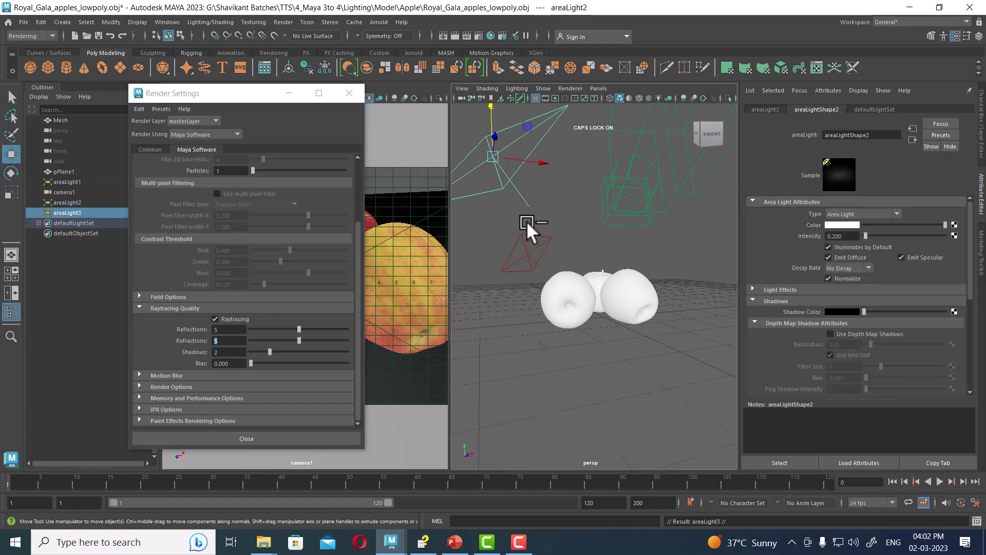
{"action": "left_click", "coordinate": [599, 88]}
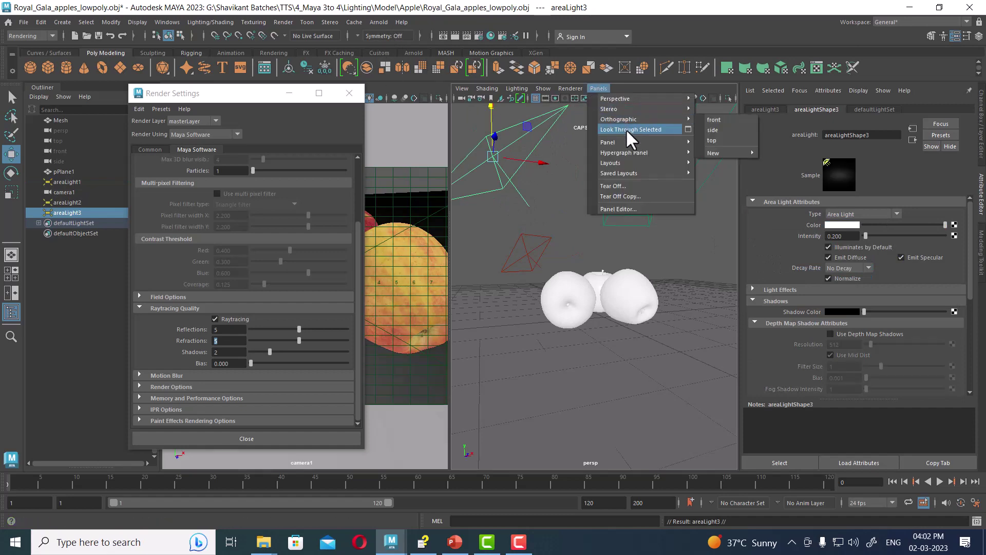
{"action": "left_click", "coordinate": [625, 129]}
{"action": "mouse_move", "coordinate": [627, 239]}
{"action": "left_mouse_down", "text": "alt"}
{"action": "mouse_move", "coordinate": [554, 261]}
{"action": "mouse_move", "coordinate": [657, 251]}
{"action": "mouse_move", "coordinate": [574, 281]}
{"action": "mouse_move", "coordinate": [592, 280]}
{"action": "left_mouse_up", "text": "alt"}
{"action": "right_click_drag", "start_coordinate": [592, 280], "coordinate": [595, 300], "text": "alt"}
{"action": "key", "text": "space"}
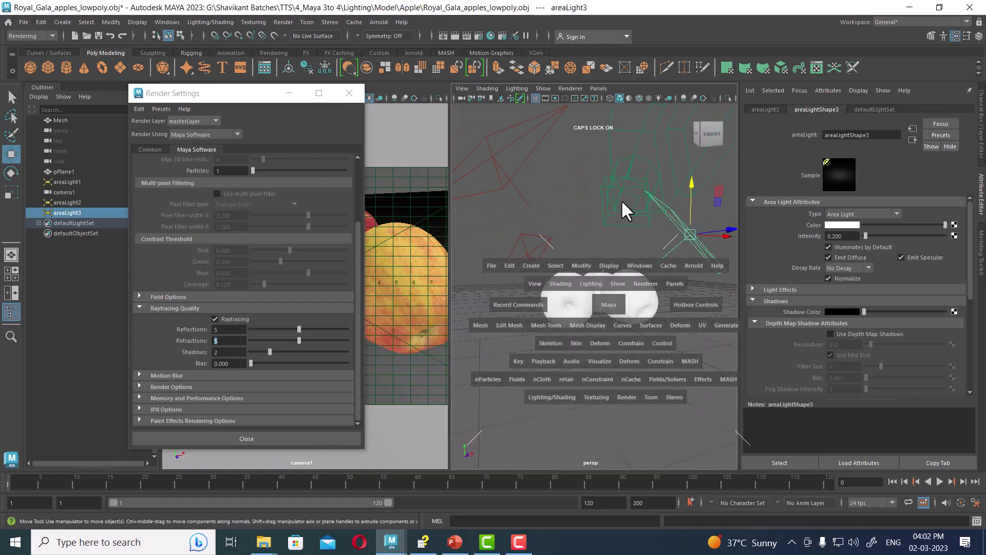
{"action": "mouse_move", "coordinate": [623, 209]}
{"action": "left_mouse_down"}
{"action": "mouse_move", "coordinate": [621, 243]}
{"action": "mouse_move", "coordinate": [570, 270]}
{"action": "left_mouse_up"}
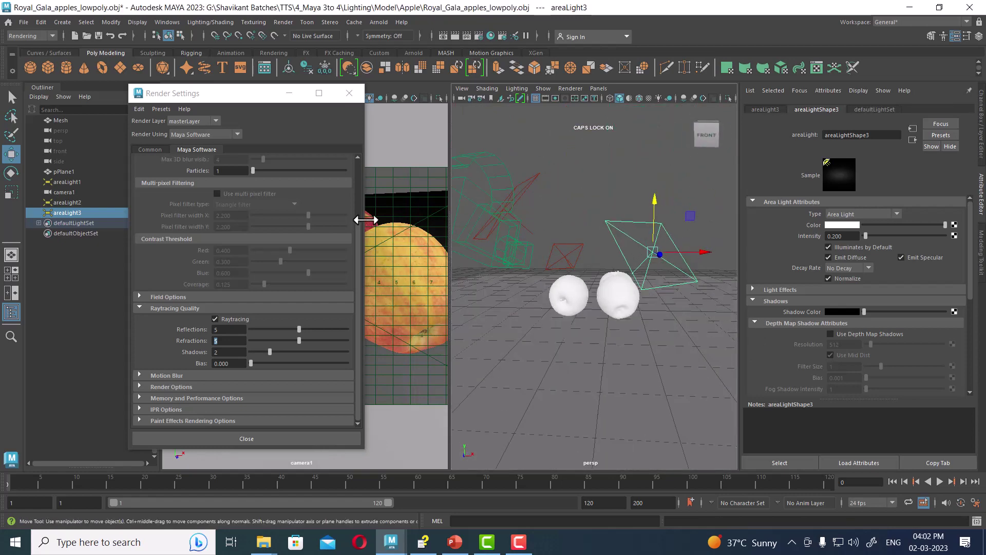
Step: Render camera1, view it without colour management, then minimize the render window
{"action": "left_click", "coordinate": [403, 186]}
{"action": "left_click", "coordinate": [456, 36]}
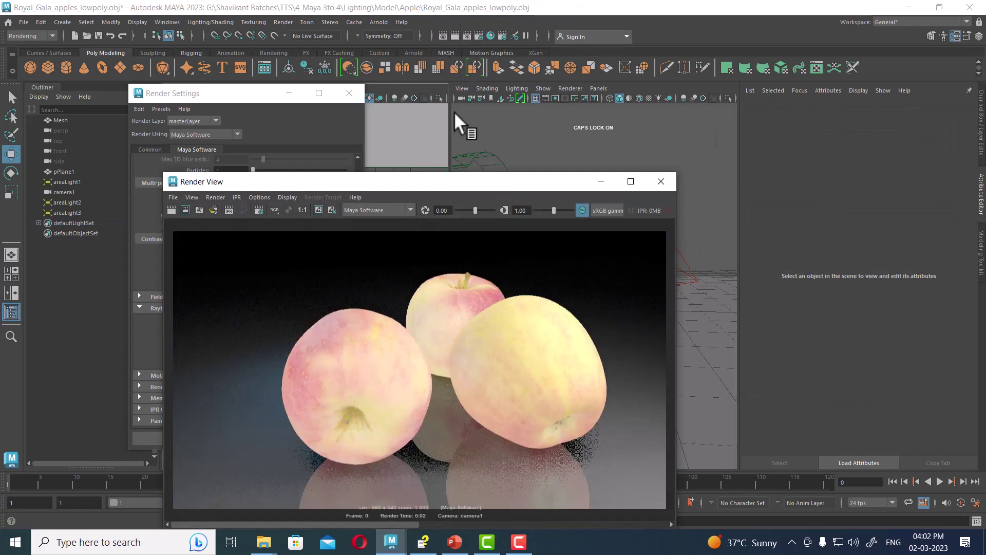
{"action": "left_click_drag", "start_coordinate": [510, 183], "coordinate": [425, 111]}
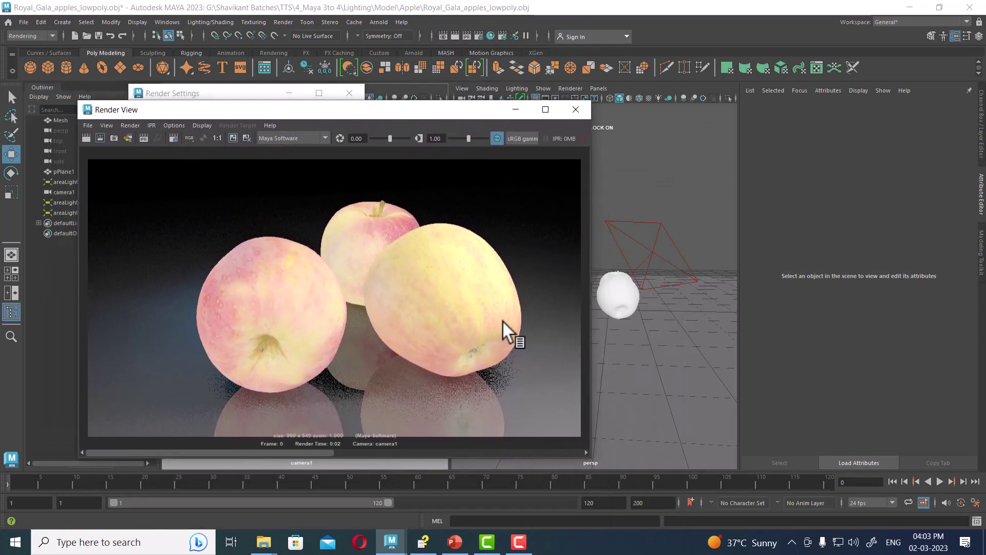
{"action": "left_click", "coordinate": [496, 139]}
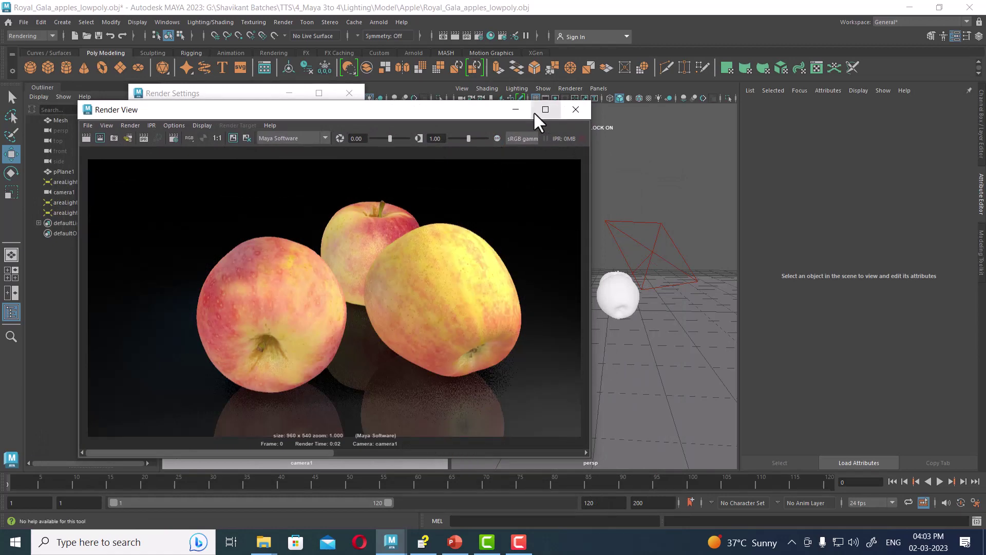
{"action": "left_click", "coordinate": [521, 110]}
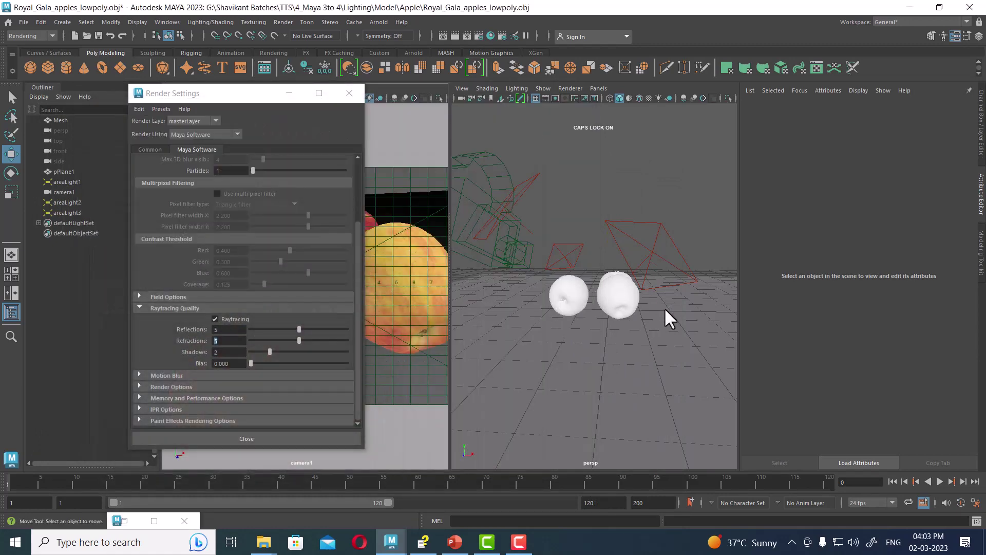
Step: Enable depth map shadows on areaLight3 with resolution 1024 and filter size 4
{"action": "left_click", "coordinate": [654, 253]}
{"action": "left_click", "coordinate": [864, 335]}
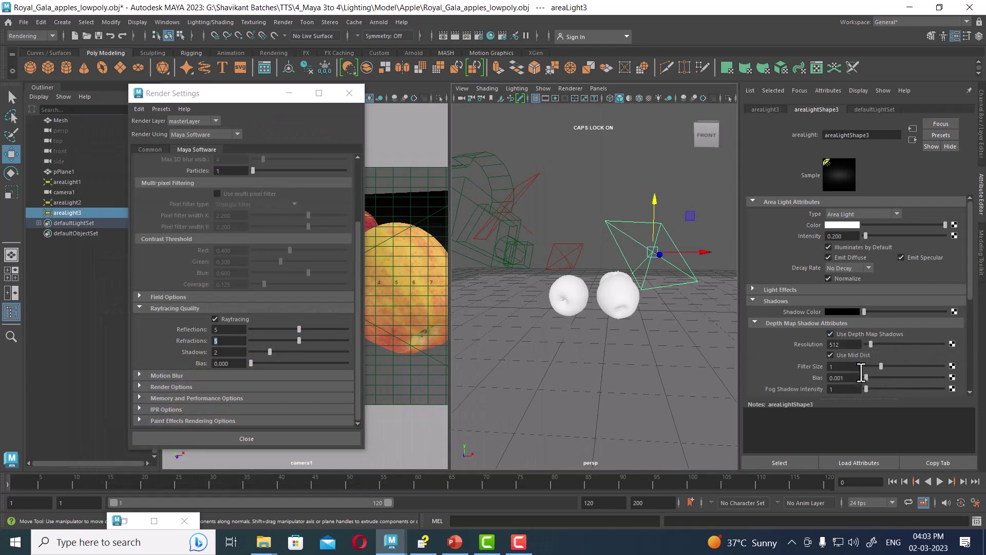
{"action": "double_click", "coordinate": [843, 345]}
{"action": "type", "text": "1024"}
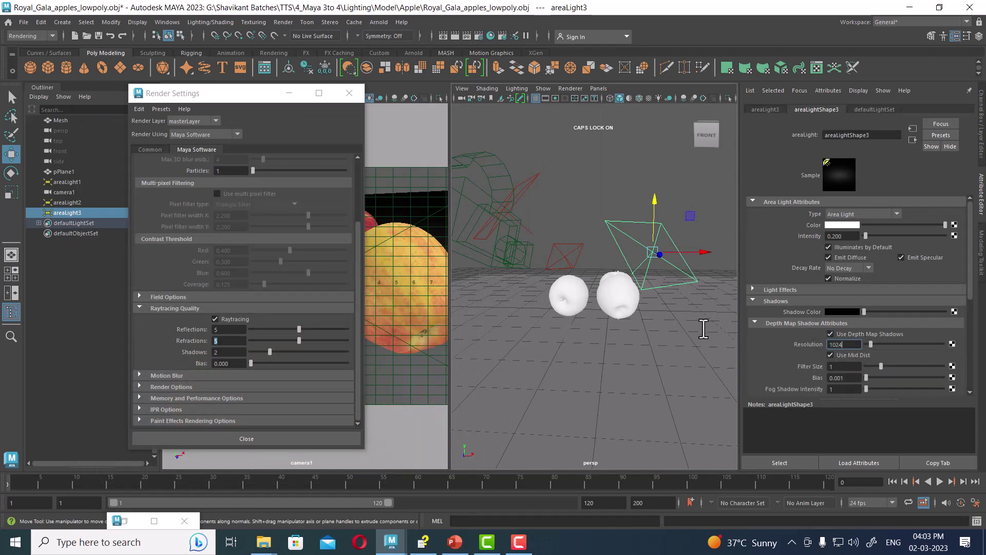
{"action": "key", "text": "Return"}
{"action": "key", "text": "Tab"}
{"action": "type", "text": "4"}
{"action": "key", "text": "Return"}
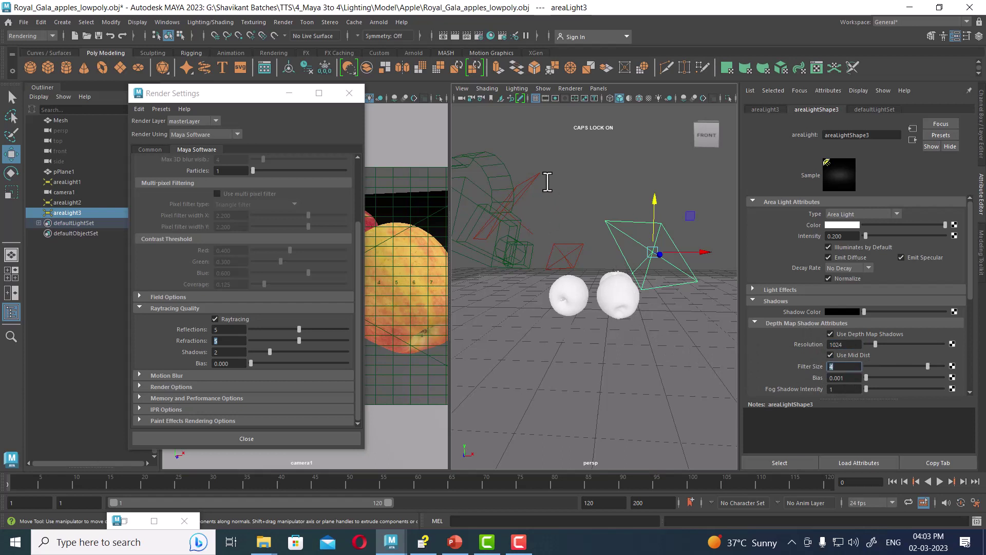
Step: Give areaLight2 depth map shadow resolution 256 and filter size 4
{"action": "left_click", "coordinate": [537, 176]}
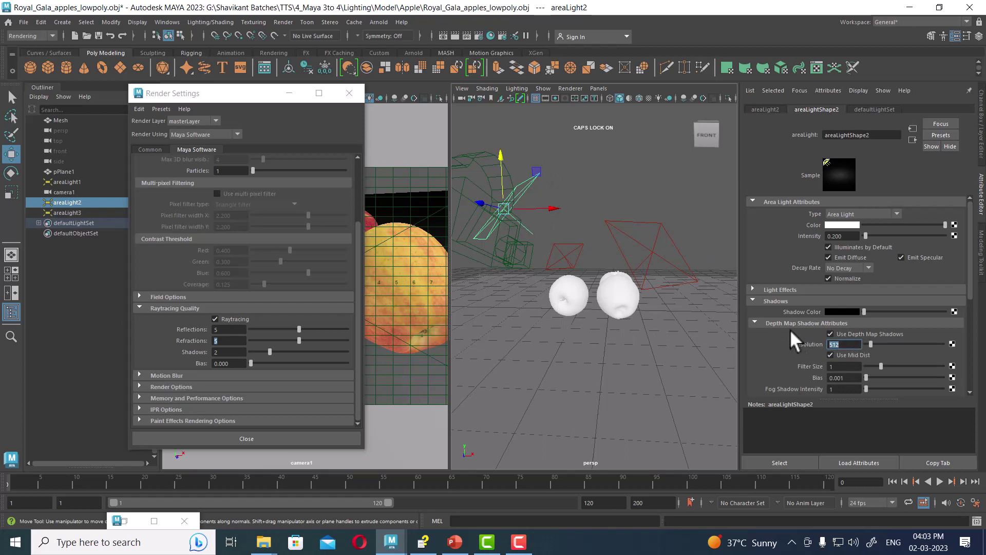
{"action": "type", "text": "256"}
{"action": "key", "text": "Return"}
{"action": "key", "text": "Tab"}
{"action": "type", "text": "4"}
{"action": "key", "text": "Return"}
Step: Give areaLight1 depth map shadow resolution 256 and filter size 4, then deselect
{"action": "left_click", "coordinate": [572, 242]}
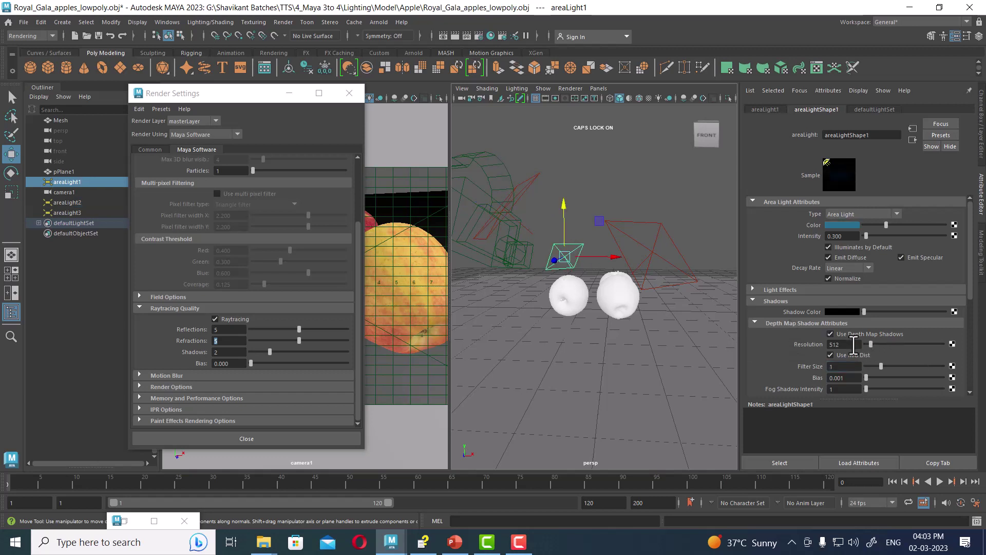
{"action": "left_click", "coordinate": [842, 344]}
{"action": "type", "text": "256"}
{"action": "key", "text": "Tab"}
{"action": "type", "text": "4"}
{"action": "key", "text": "Return"}
{"action": "left_click", "coordinate": [391, 192]}
Step: Render the current frame from camera1 with the new depth-map shadows
{"action": "left_click", "coordinate": [455, 36]}
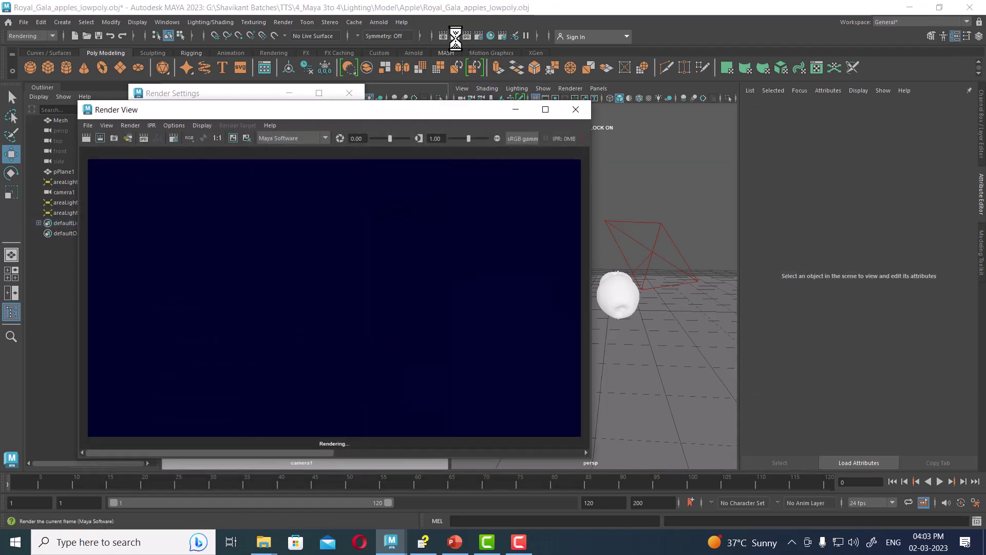